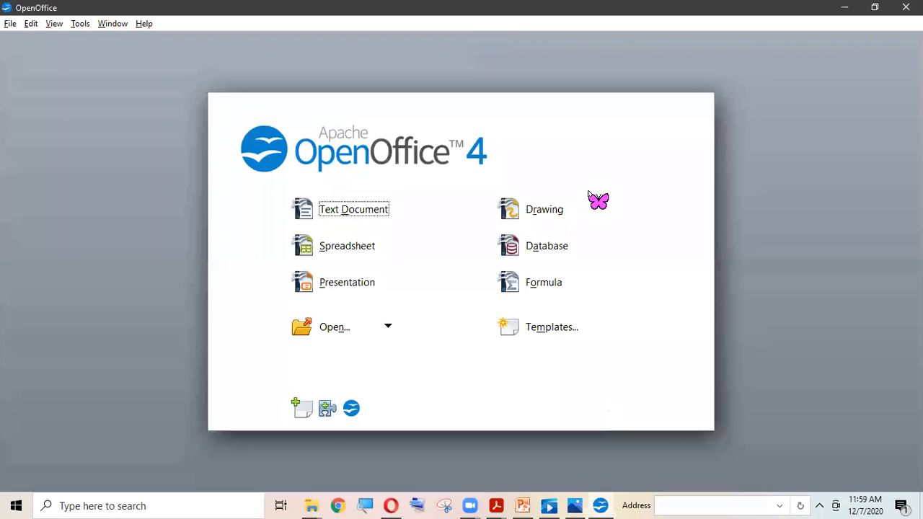
Create a new text document and insert an automatic Table of Contents for the entire document with the default settings.
{"action": "left_click", "coordinate": [381, 209]}
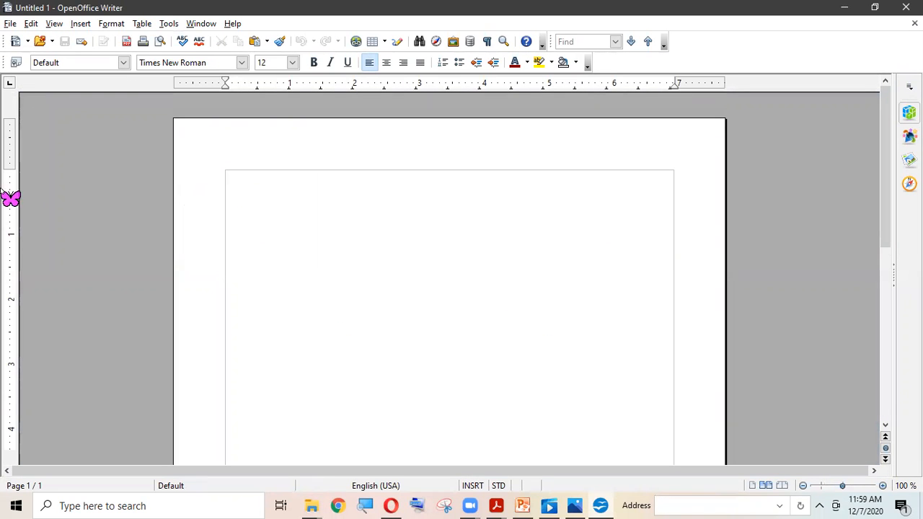
{"action": "left_click", "coordinate": [85, 26]}
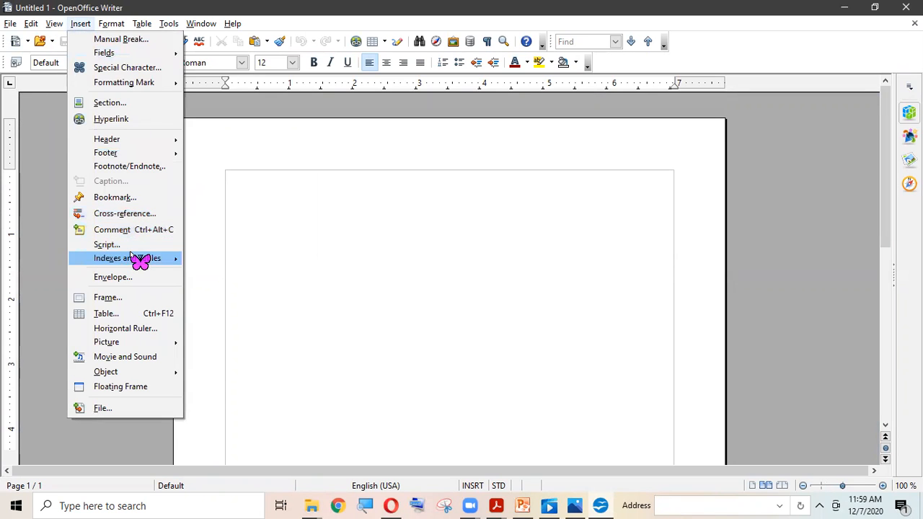
{"action": "mouse_move", "coordinate": [131, 254]}
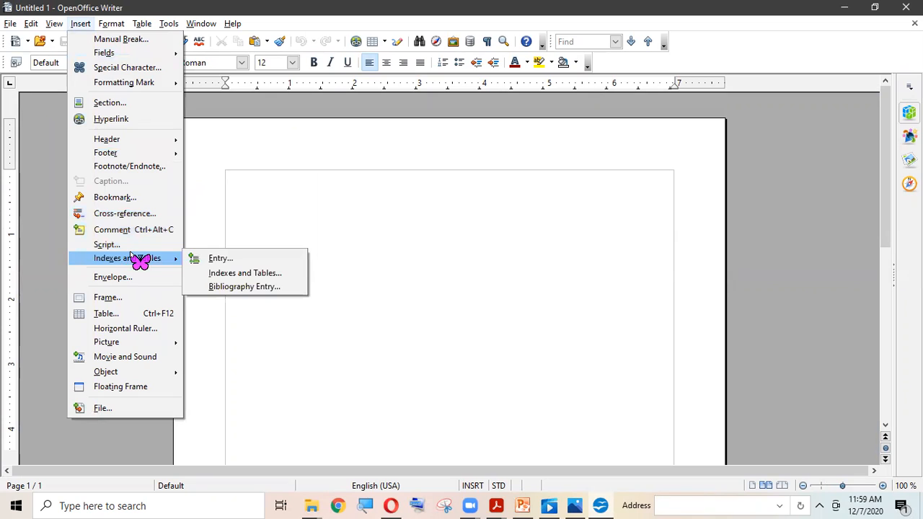
{"action": "left_click", "coordinate": [219, 274]}
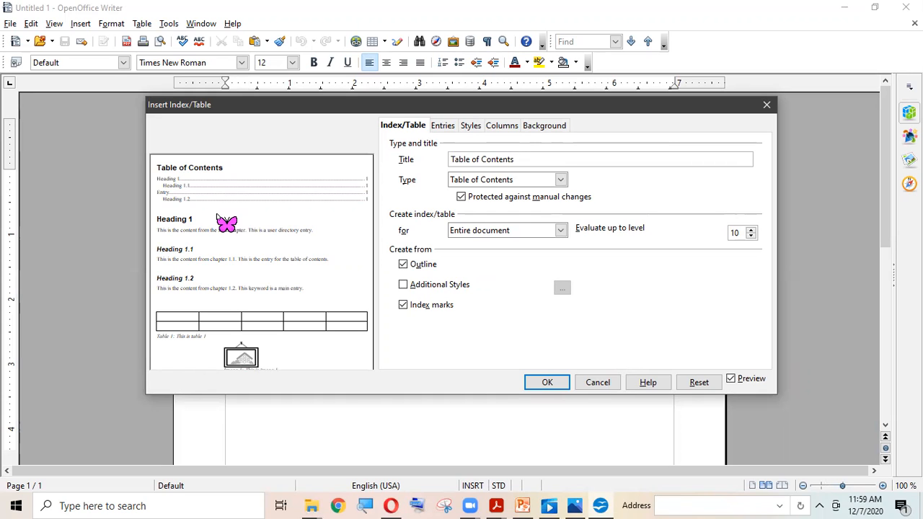
{"action": "left_click", "coordinate": [543, 381]}
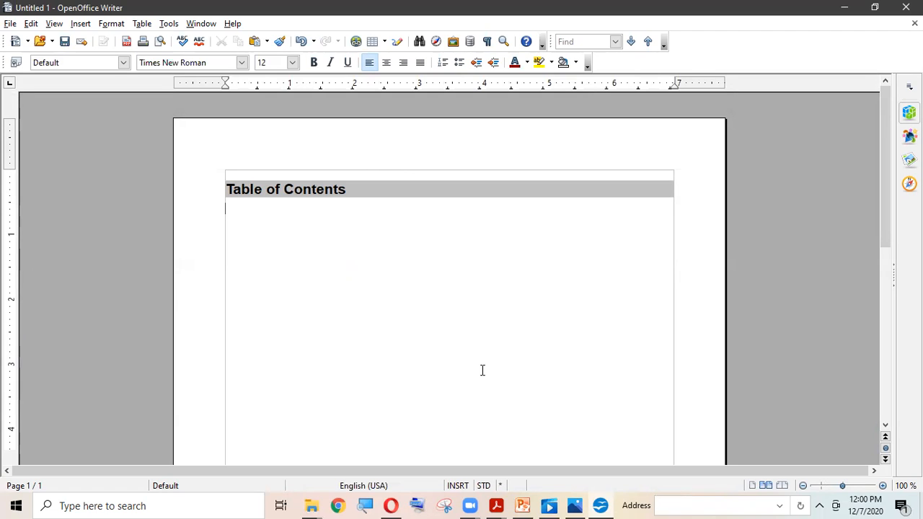
Add blank lines below the Table of Contents until the cursor reaches the start of page 2.
{"action": "key", "text": "Return"}
{"action": "key", "text": "Return"}
{"action": "key", "text": "Return"}
{"action": "key", "text": "Return"}
{"action": "key", "text": "Return"}
{"action": "key", "text": "Return"}
{"action": "key", "text": "Return"}
{"action": "key", "text": "Return"}
{"action": "key", "text": "Return"}
{"action": "key", "text": "Return"}
{"action": "key", "text": "Return"}
{"action": "key", "text": "Return"}
{"action": "key", "text": "Return"}
{"action": "key", "text": "Return"}
{"action": "key", "text": "Return"}
{"action": "key", "text": "Return"}
{"action": "key", "text": "Return"}
{"action": "key", "text": "Return"}
{"action": "key", "text": "Return"}
{"action": "key", "text": "Return"}
{"action": "key", "text": "Return"}
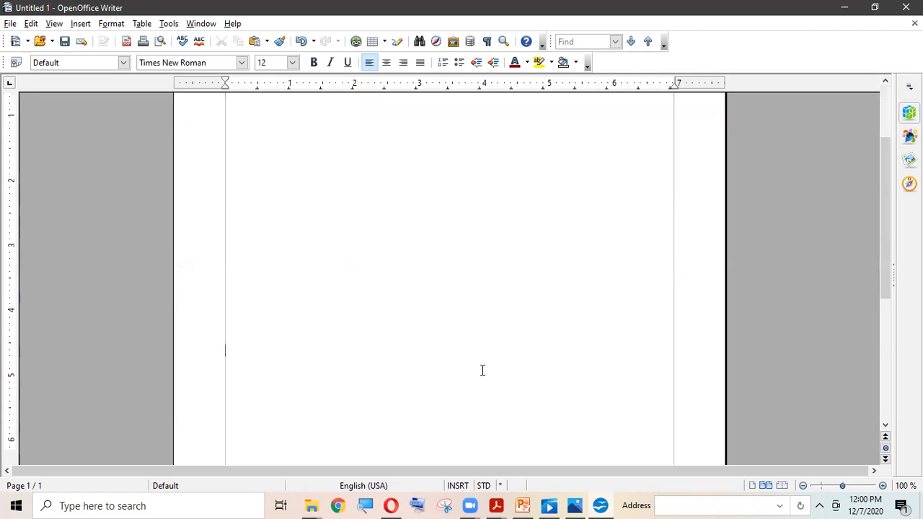
{"action": "key", "text": "Return"}
{"action": "key", "text": "Return"}
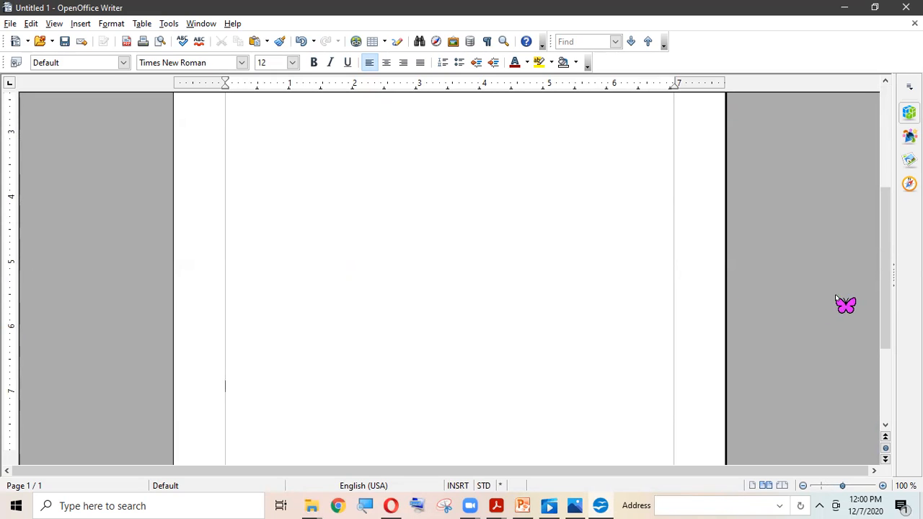
{"action": "left_click_drag", "start_coordinate": [887, 307], "coordinate": [887, 391]}
{"action": "key", "text": "Return"}
{"action": "key", "text": "Return"}
{"action": "key", "text": "Return"}
{"action": "key", "text": "Return"}
{"action": "key", "text": "Return"}
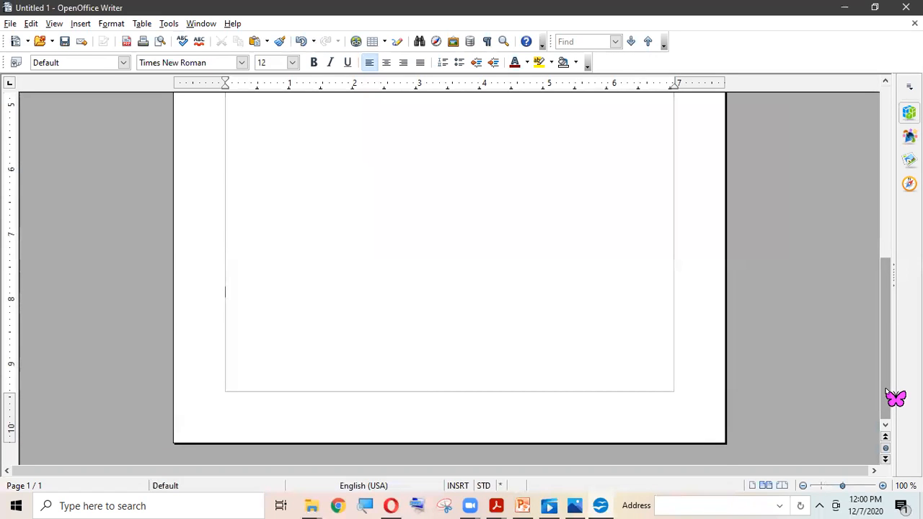
{"action": "key", "text": "Return"}
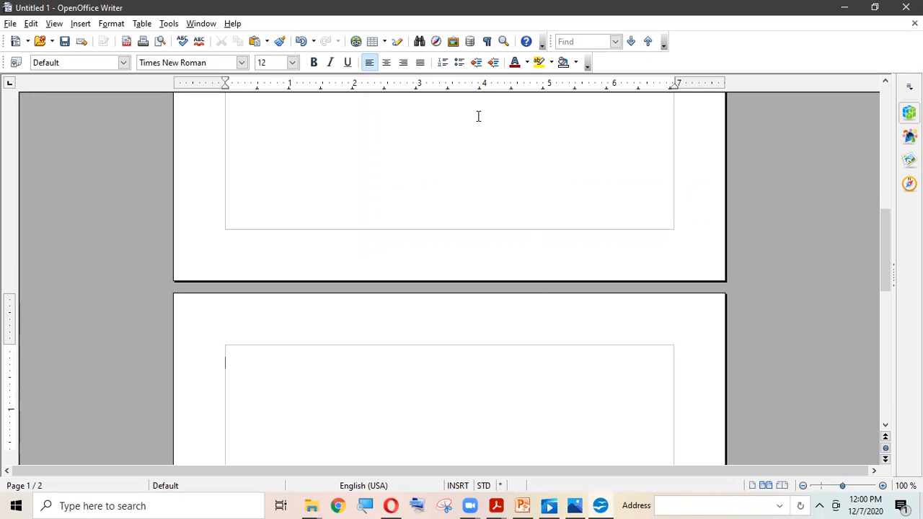
Enter the title WORD PROCESSOR at the beginning of page 2 and give it the Heading 1 style.
{"action": "type", "text": "WORD PROCESSOR"}
{"action": "key", "text": "shift+Home"}
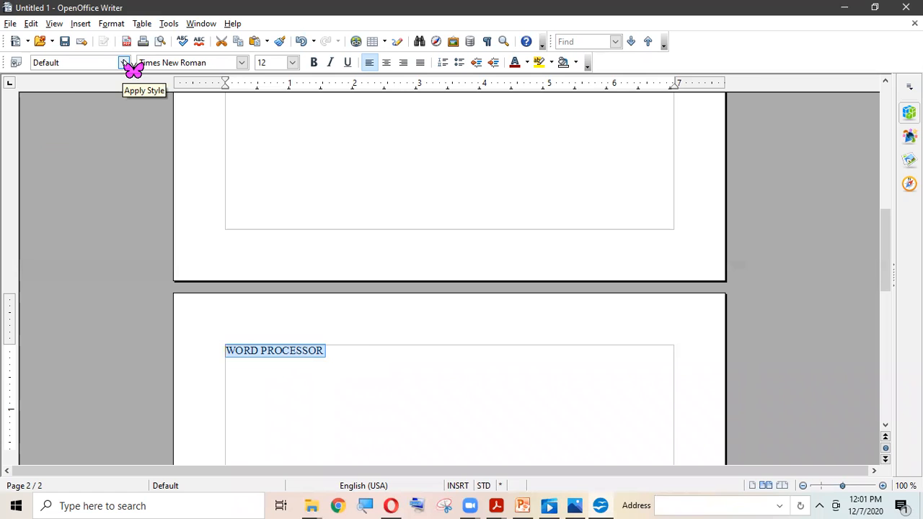
{"action": "left_click", "coordinate": [124, 63]}
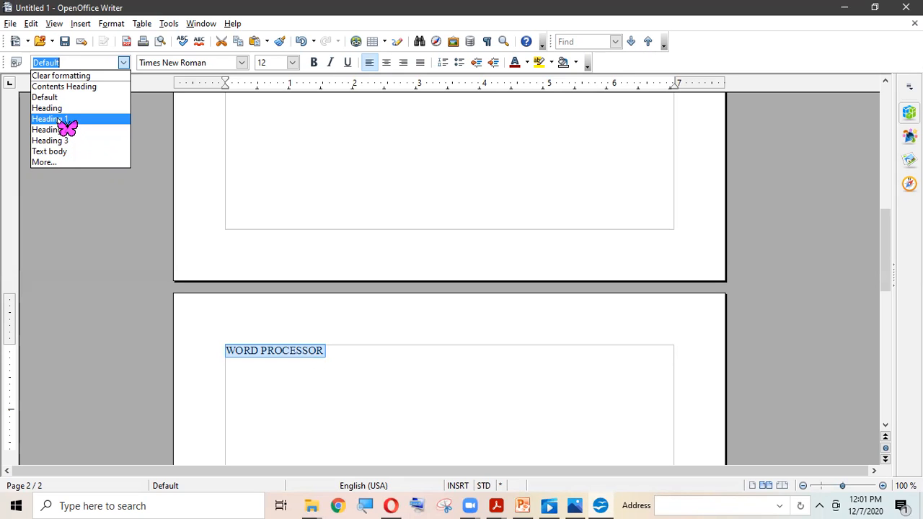
{"action": "left_click", "coordinate": [59, 120]}
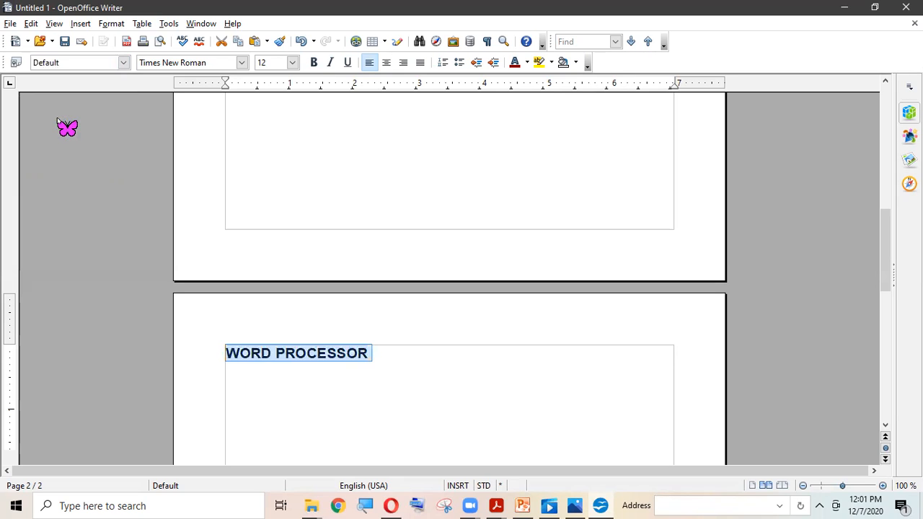
{"action": "left_click", "coordinate": [400, 352]}
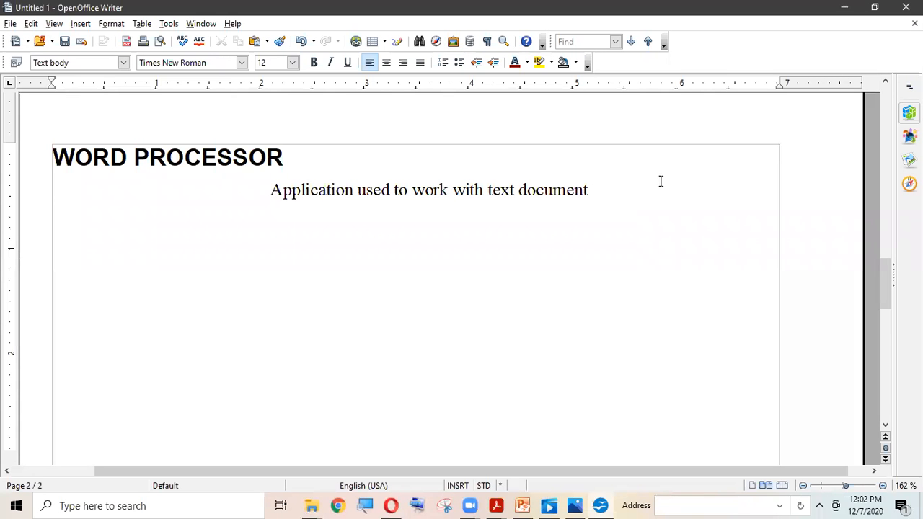
Enter FORMATTING TEXT DOCUMENT below the introductory sentence and give it the Heading 2 style.
{"action": "type", "text": "FORMATTING TEXT DOCUMENT"}
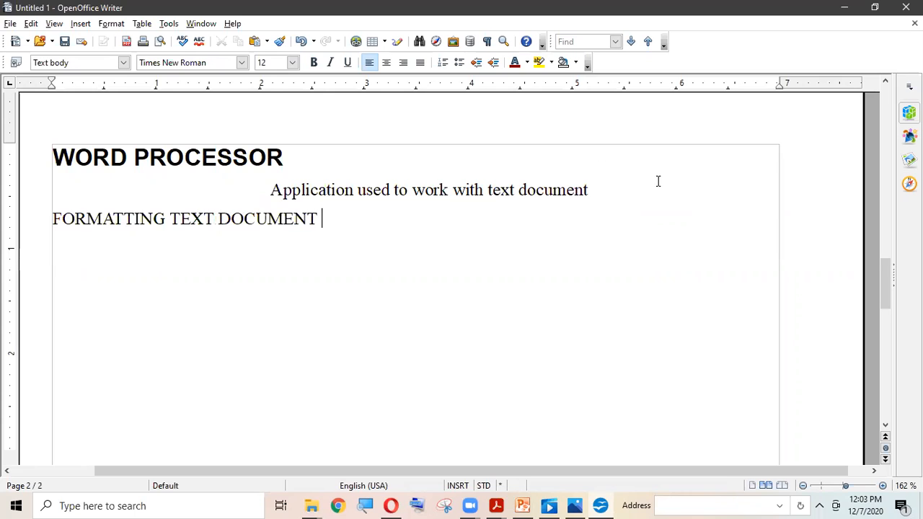
{"action": "left_click_drag", "start_coordinate": [322, 219], "coordinate": [10, 243]}
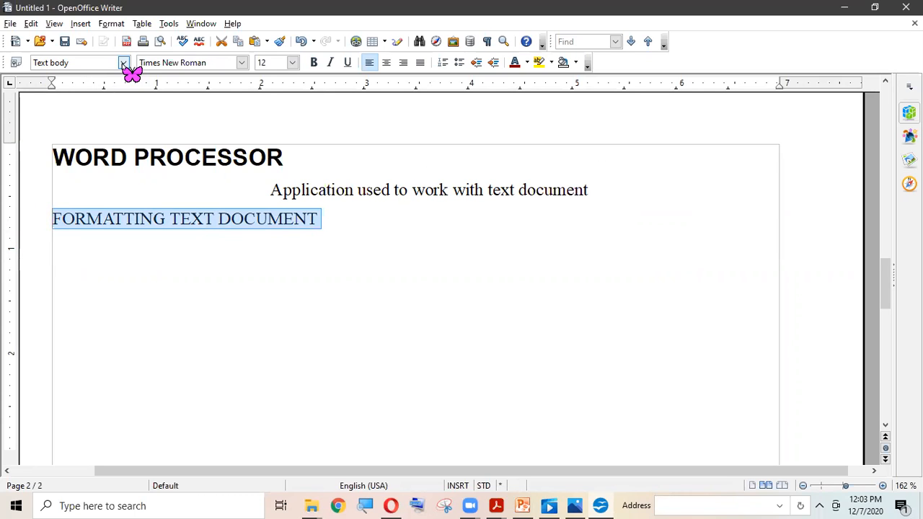
{"action": "left_click", "coordinate": [123, 62]}
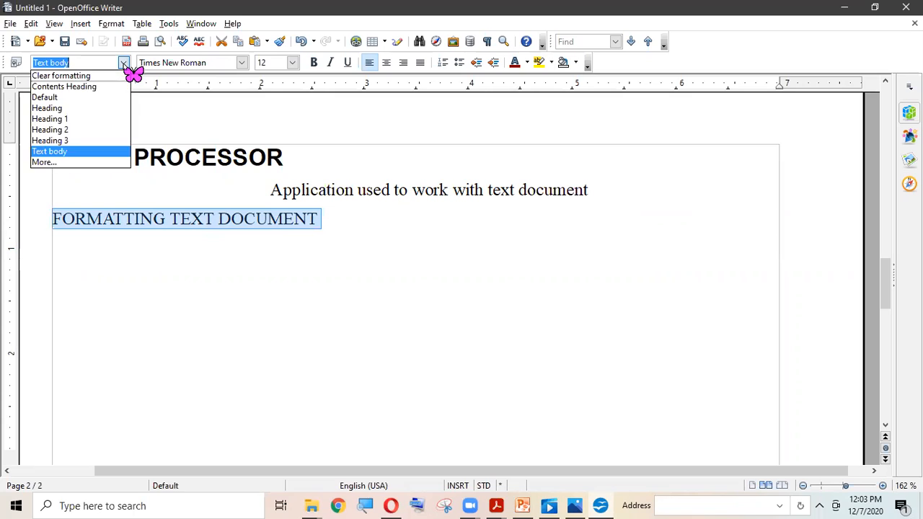
{"action": "left_click", "coordinate": [100, 130]}
{"action": "left_click", "coordinate": [496, 249]}
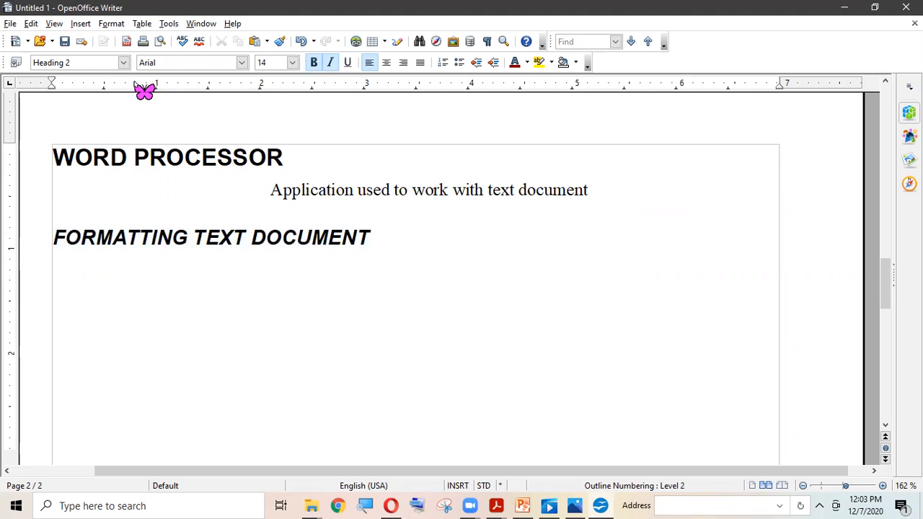
Add the line "Word document is formatted in 3 ways" below the Heading 2 title, followed by a new line reading FORMATTING TEXT.
{"action": "key", "text": "Return"}
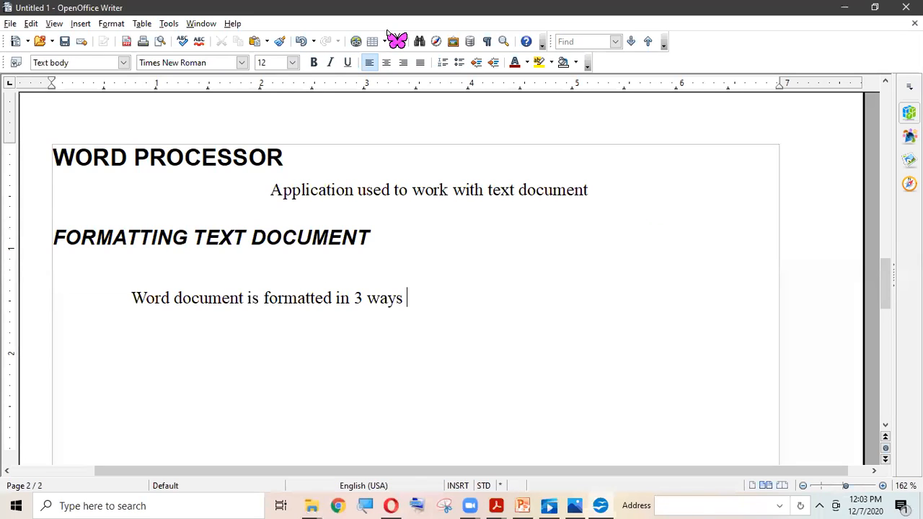
{"action": "key", "text": "Return"}
{"action": "type", "text": "FO"}
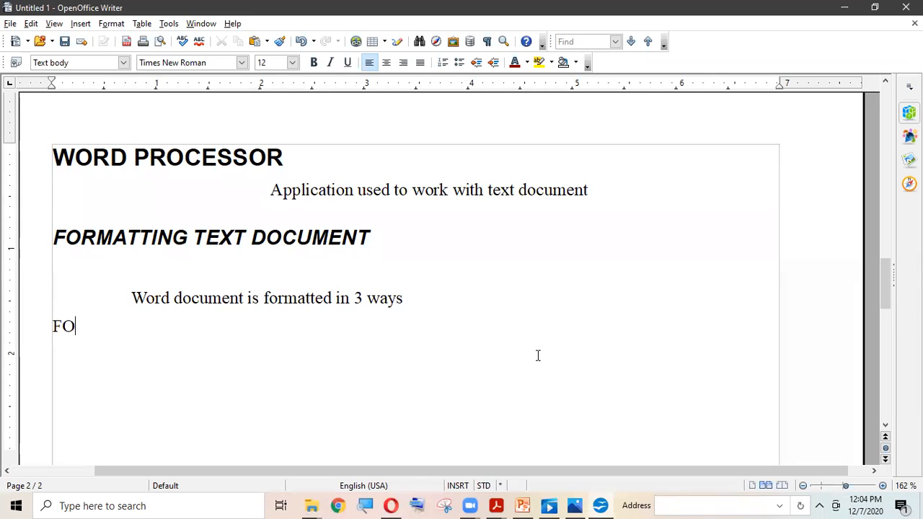
{"action": "type", "text": "RMATTING TEXT"}
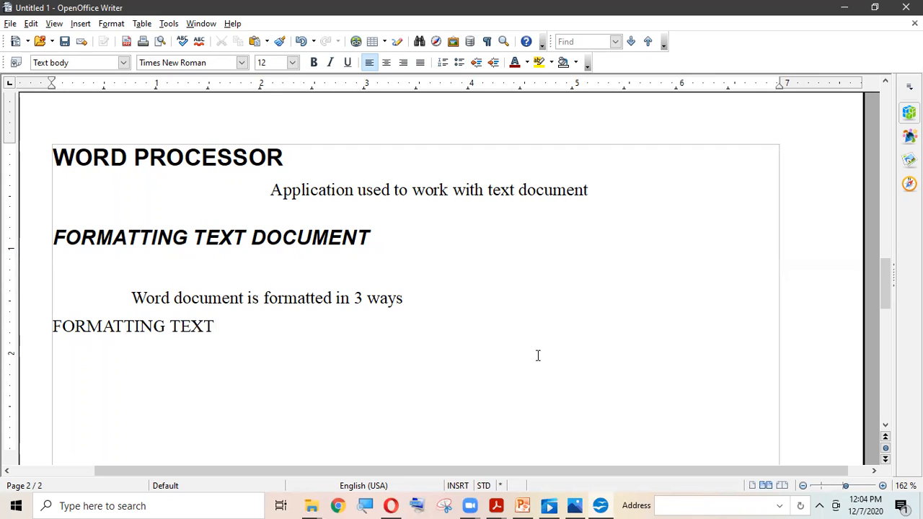
Remove the empty space before "Word document is formatted in 3 ways" and put the sentence back on its own line below the heading.
{"action": "left_click", "coordinate": [120, 298]}
{"action": "key", "text": "BackSpace"}
{"action": "key", "text": "BackSpace"}
{"action": "key", "text": "BackSpace"}
{"action": "key", "text": "BackSpace"}
{"action": "key", "text": "BackSpace"}
{"action": "key", "text": "BackSpace"}
{"action": "key", "text": "BackSpace"}
{"action": "key", "text": "BackSpace"}
{"action": "key", "text": "BackSpace"}
{"action": "key", "text": "BackSpace"}
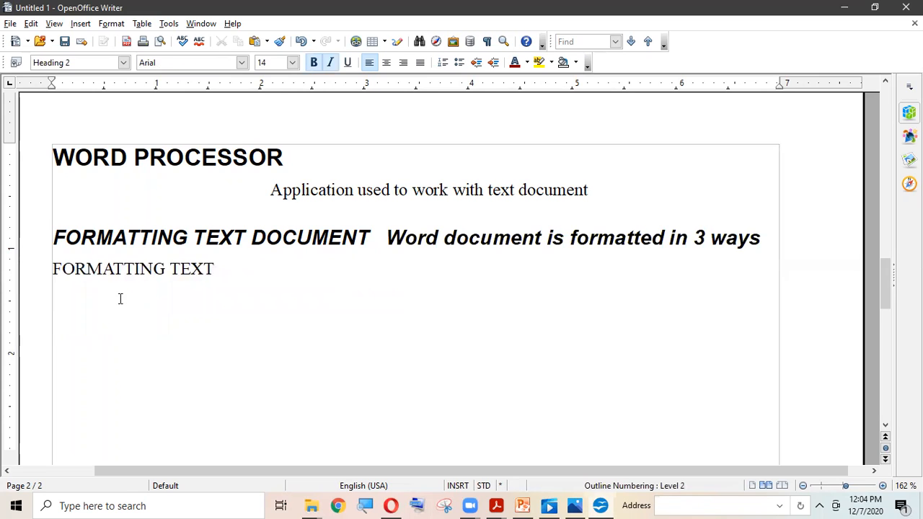
{"action": "key", "text": "Return"}
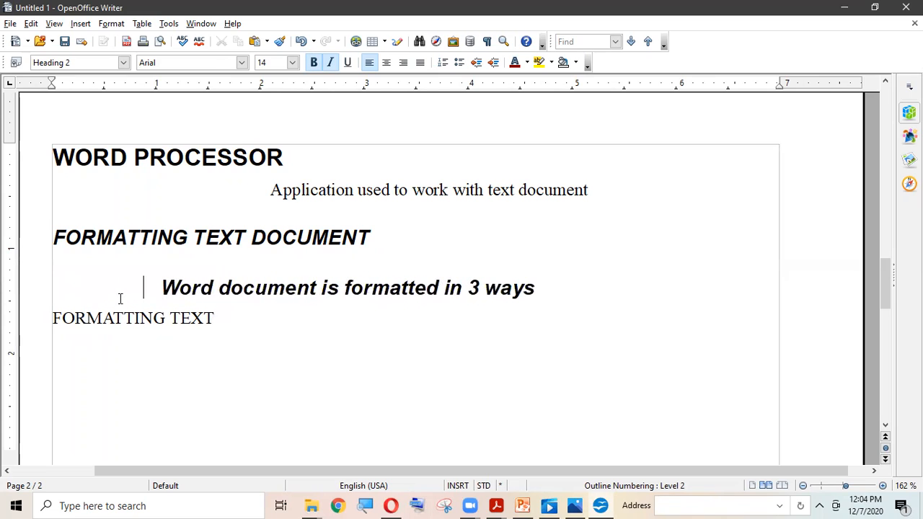
Clear the lines below the FORMATTING TEXT DOCUMENT heading and try the Heading 1 style there.
{"action": "left_click_drag", "start_coordinate": [565, 302], "coordinate": [268, 288]}
{"action": "left_click_drag", "start_coordinate": [173, 292], "coordinate": [173, 290]}
{"action": "left_click", "coordinate": [173, 290]}
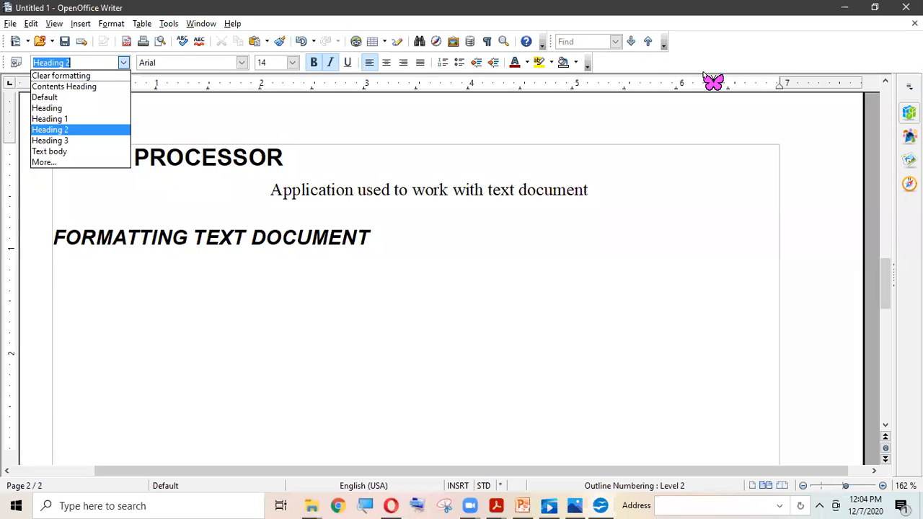
{"action": "left_click", "coordinate": [80, 119]}
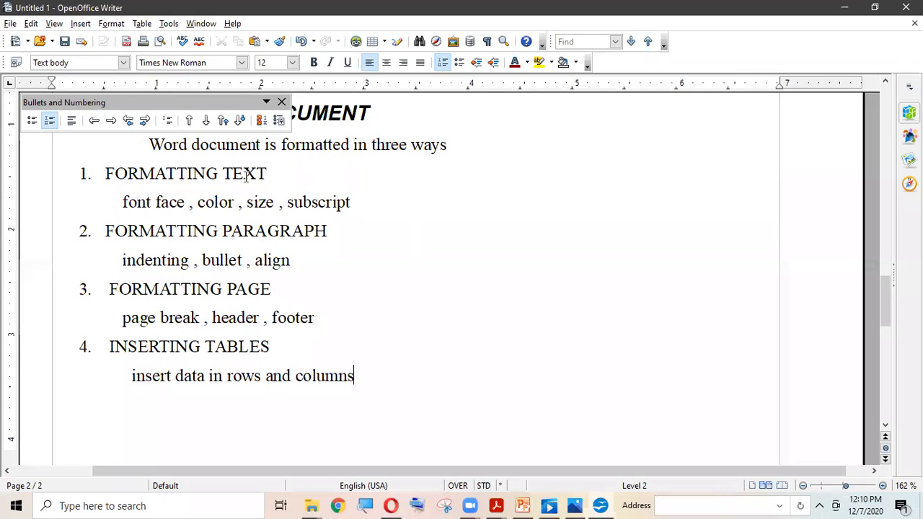
Close the floating Bullets and Numbering toolbar and apply the Heading 3 style to the FORMATTING TEXT list item.
{"action": "left_click", "coordinate": [281, 101]}
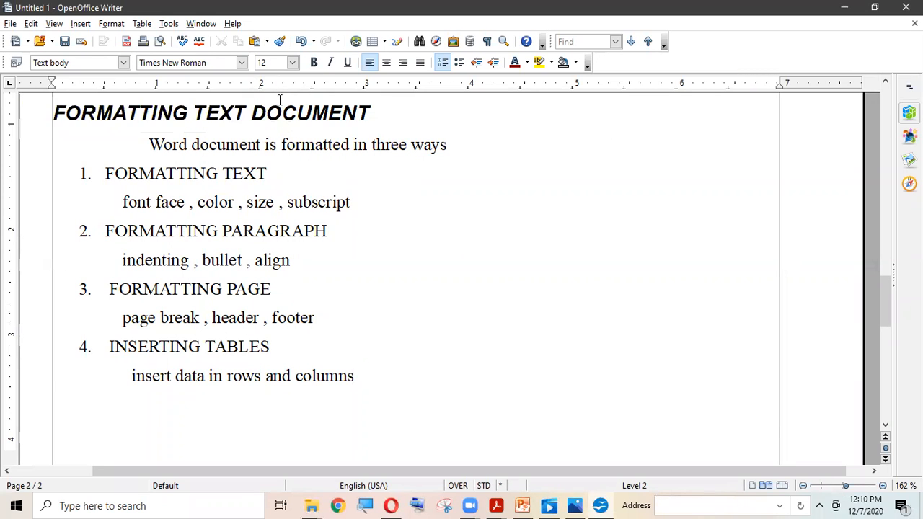
{"action": "left_click", "coordinate": [196, 113]}
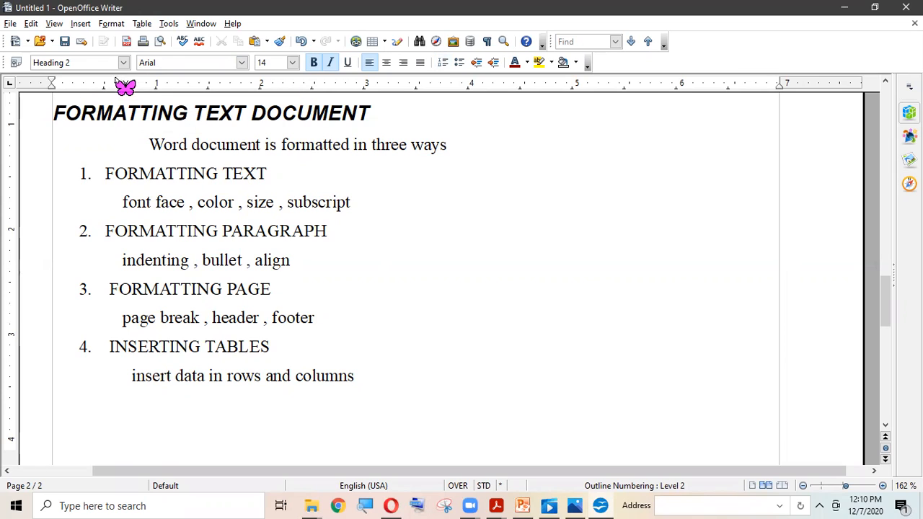
{"action": "left_click_drag", "start_coordinate": [105, 169], "coordinate": [67, 170]}
{"action": "left_click", "coordinate": [271, 173]}
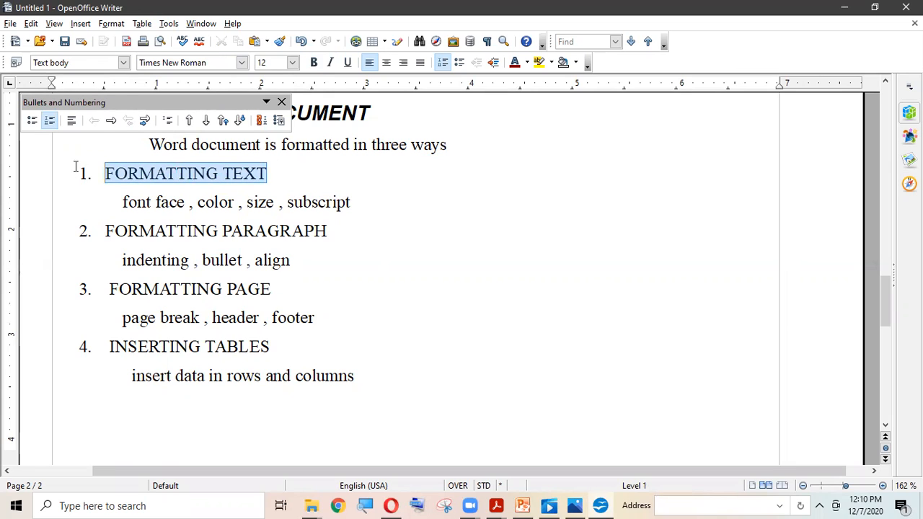
{"action": "left_click", "coordinate": [124, 63]}
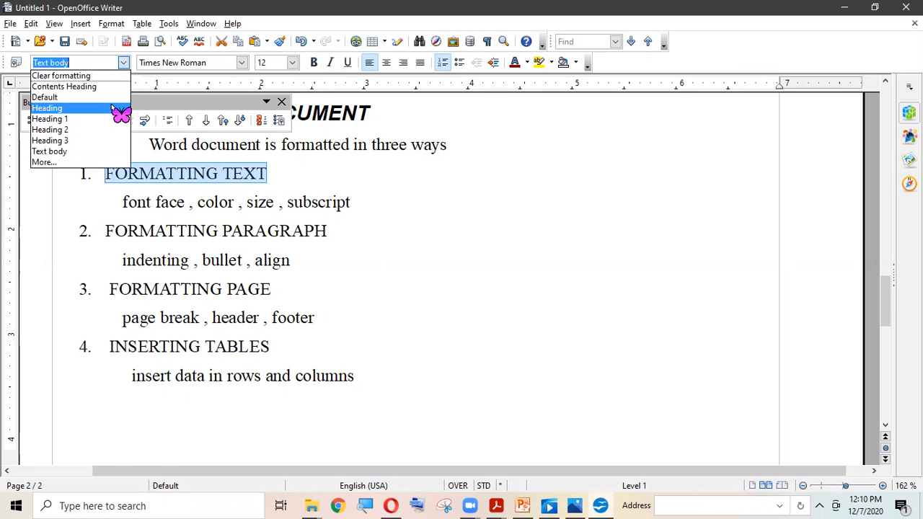
{"action": "left_click", "coordinate": [94, 142]}
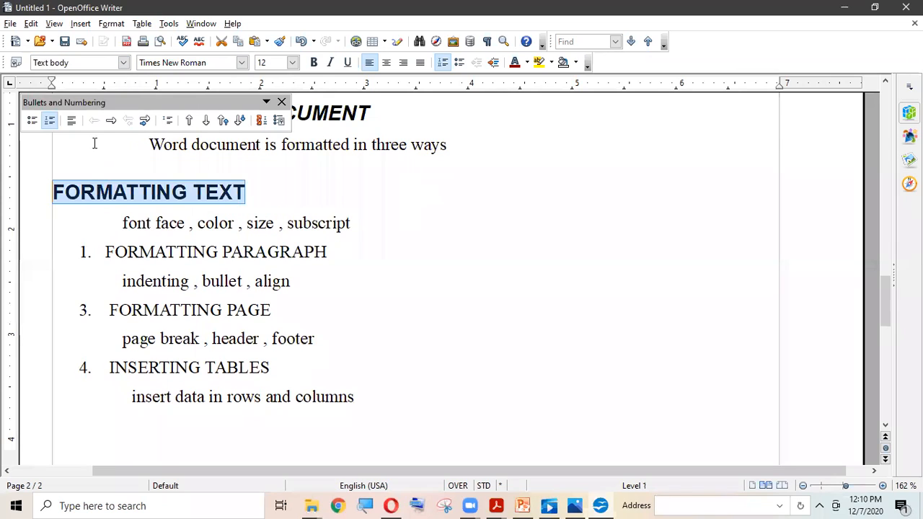
Apply the Heading 3 style to the FORMATTING PARAGRAPH list item.
{"action": "left_click_drag", "start_coordinate": [327, 252], "coordinate": [81, 253]}
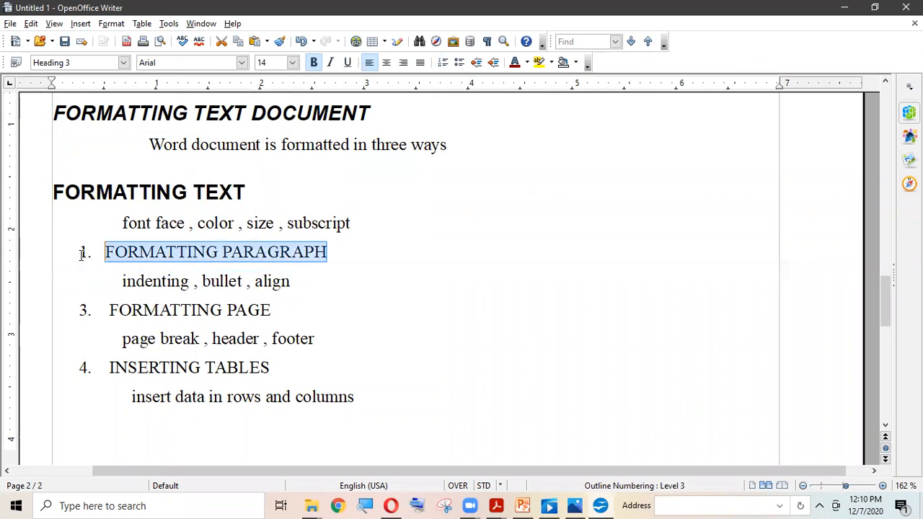
{"action": "left_click", "coordinate": [124, 62]}
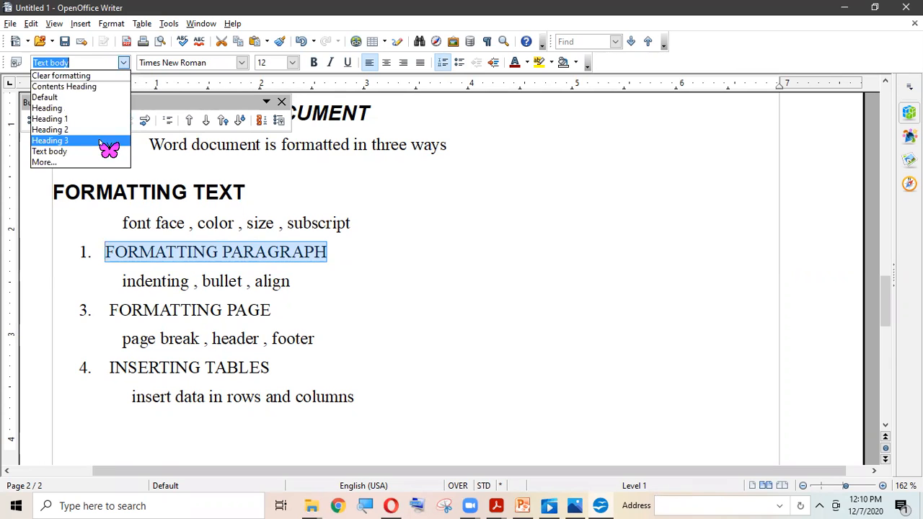
{"action": "left_click", "coordinate": [108, 141]}
Apply the Heading 3 style to the FORMATTING PAGE line.
{"action": "left_click_drag", "start_coordinate": [272, 331], "coordinate": [64, 332]}
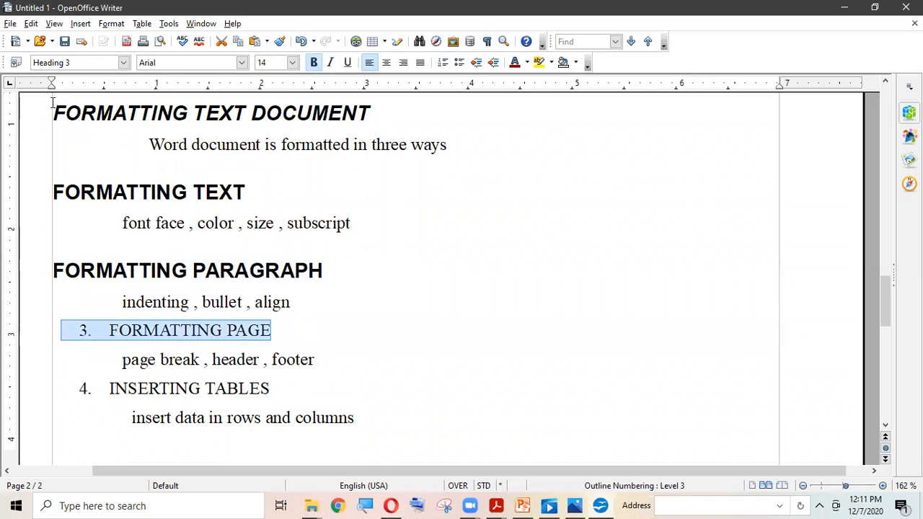
{"action": "left_click", "coordinate": [123, 62]}
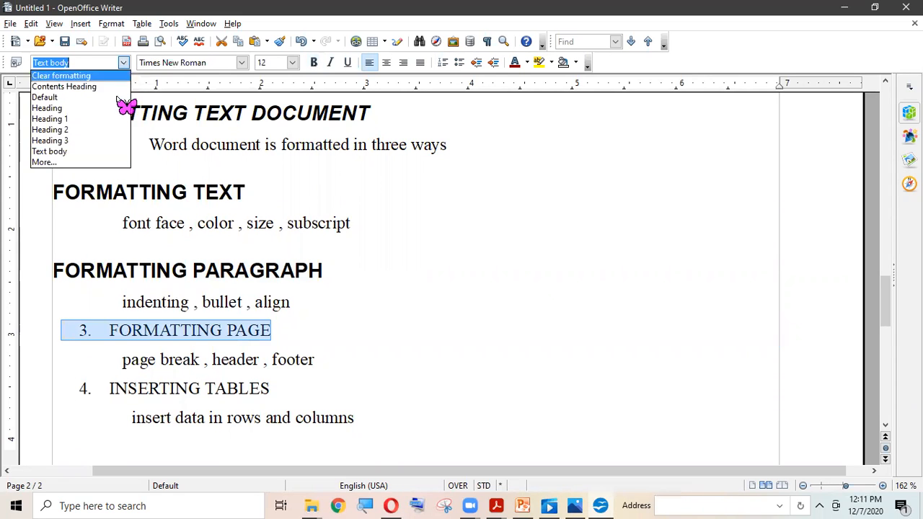
{"action": "left_click", "coordinate": [91, 141]}
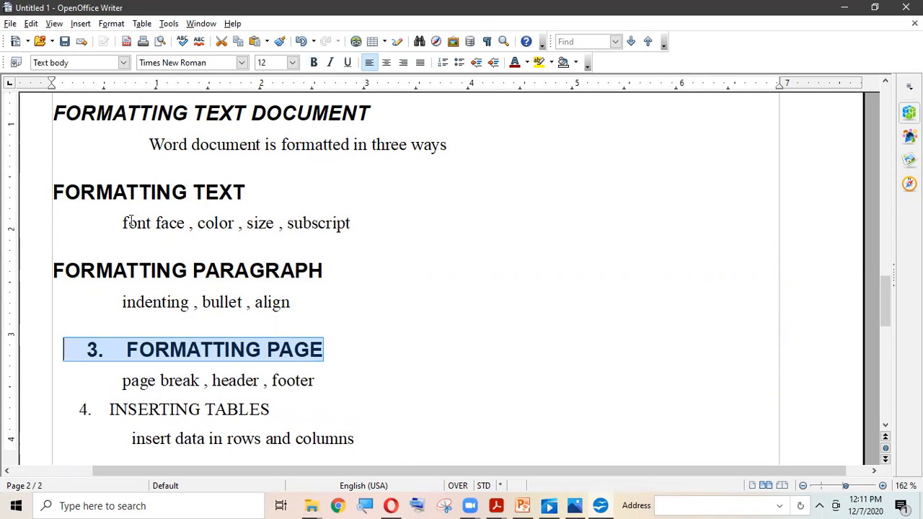
Remove the list number and the leading indent from the FORMATTING PAGE heading.
{"action": "left_click", "coordinate": [101, 351]}
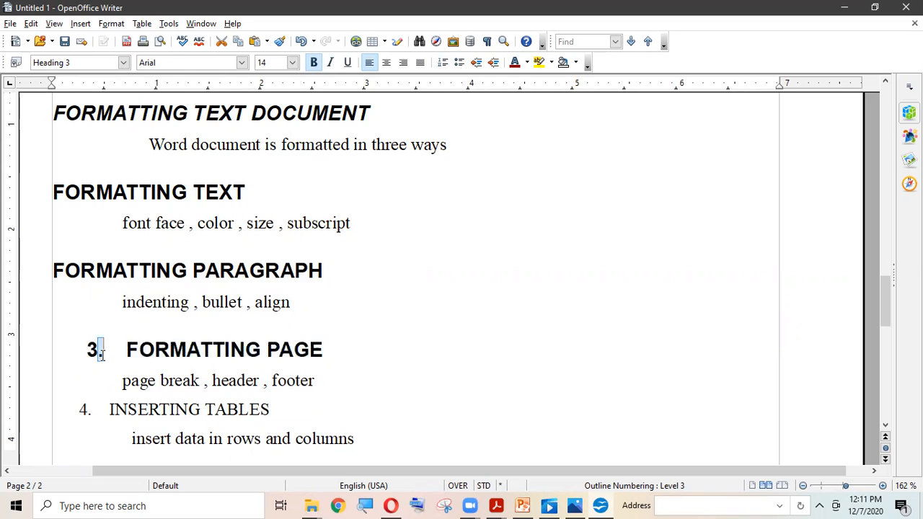
{"action": "key", "text": "BackSpace"}
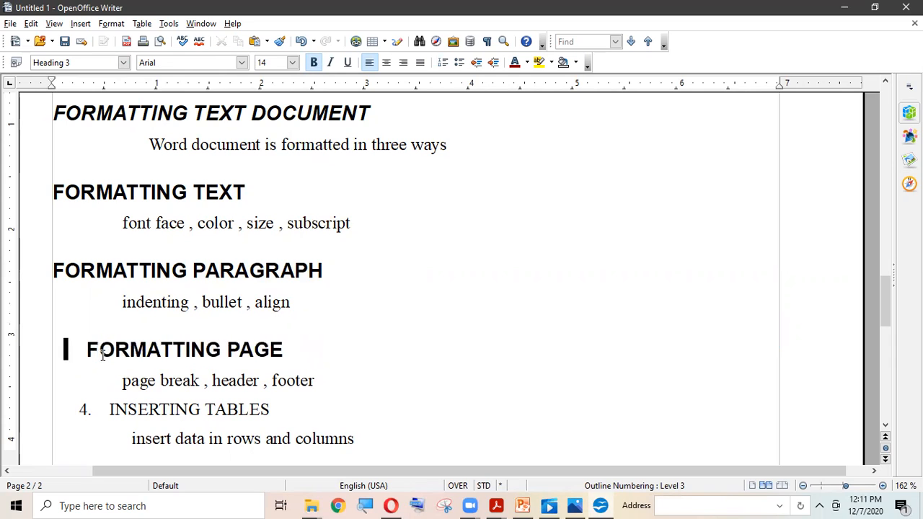
{"action": "key", "text": "BackSpace"}
{"action": "key", "text": "BackSpace"}
{"action": "key", "text": "BackSpace"}
{"action": "key", "text": "BackSpace"}
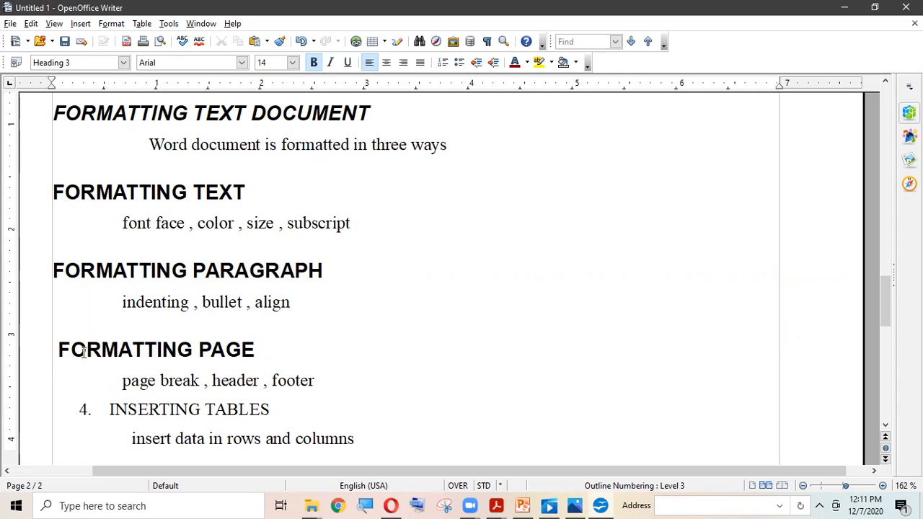
Apply the Heading 3 style to the INSERTING TABLES item and remove its list number and indent.
{"action": "left_click_drag", "start_coordinate": [112, 410], "coordinate": [271, 412]}
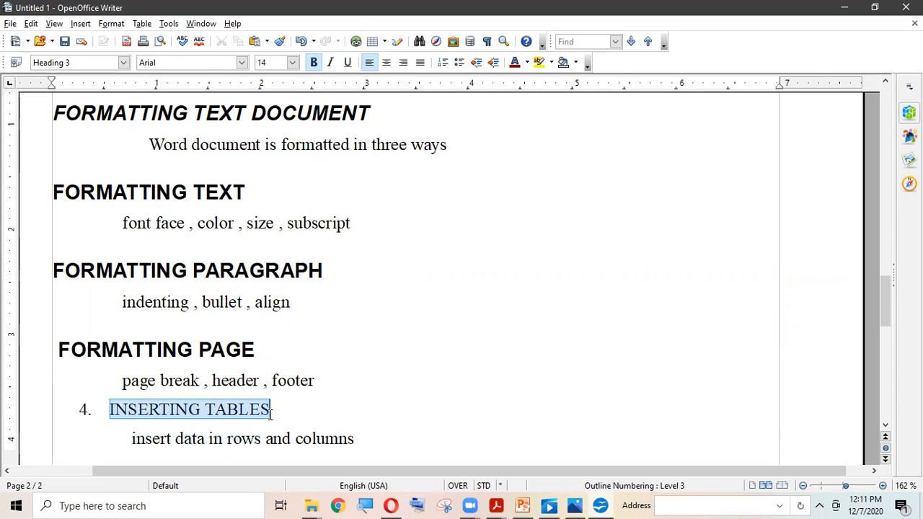
{"action": "left_click", "coordinate": [123, 63]}
{"action": "left_click", "coordinate": [110, 141]}
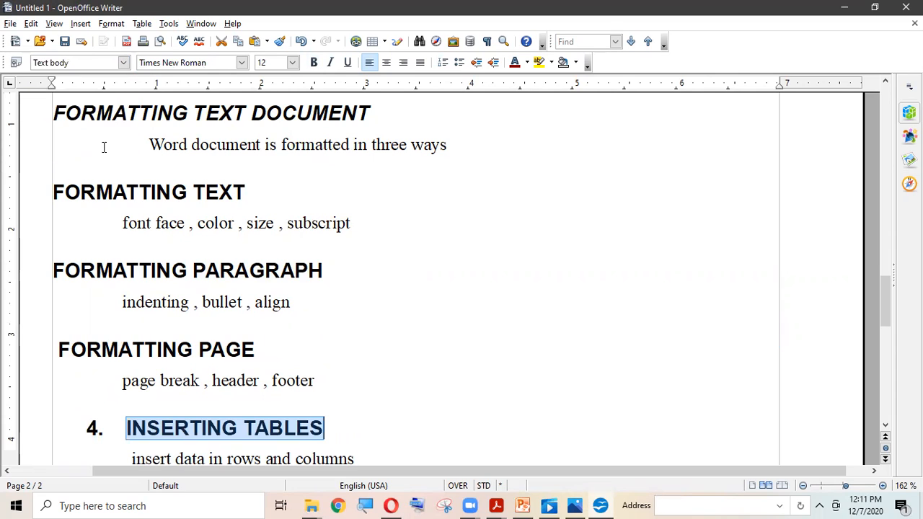
{"action": "left_click", "coordinate": [121, 430]}
{"action": "key", "text": "BackSpace"}
{"action": "key", "text": "BackSpace"}
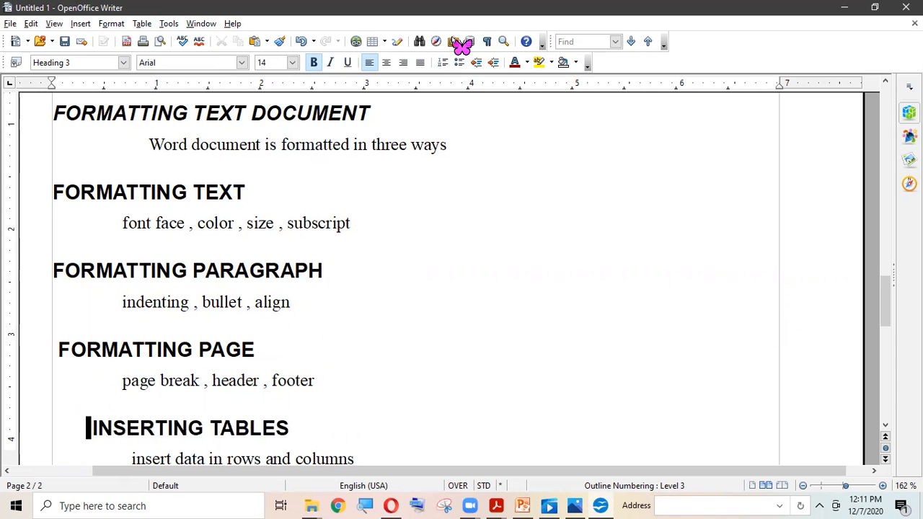
{"action": "key", "text": "BackSpace"}
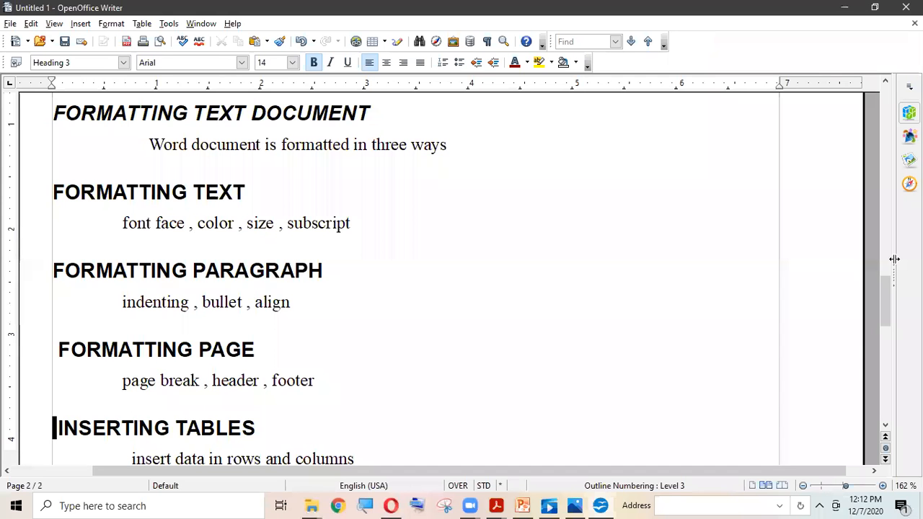
Update the table of contents on page 1 from the styled headings.
{"action": "left_click_drag", "start_coordinate": [888, 302], "coordinate": [889, 108]}
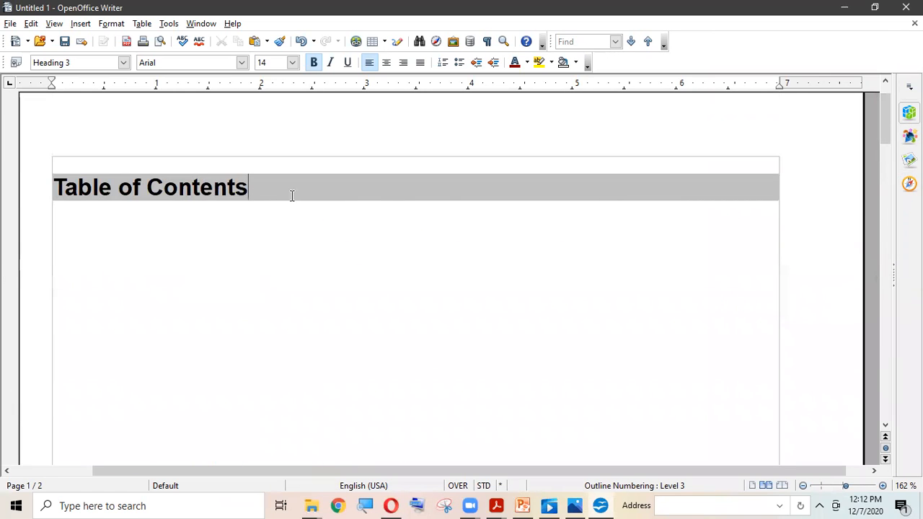
{"action": "right_click", "coordinate": [375, 182]}
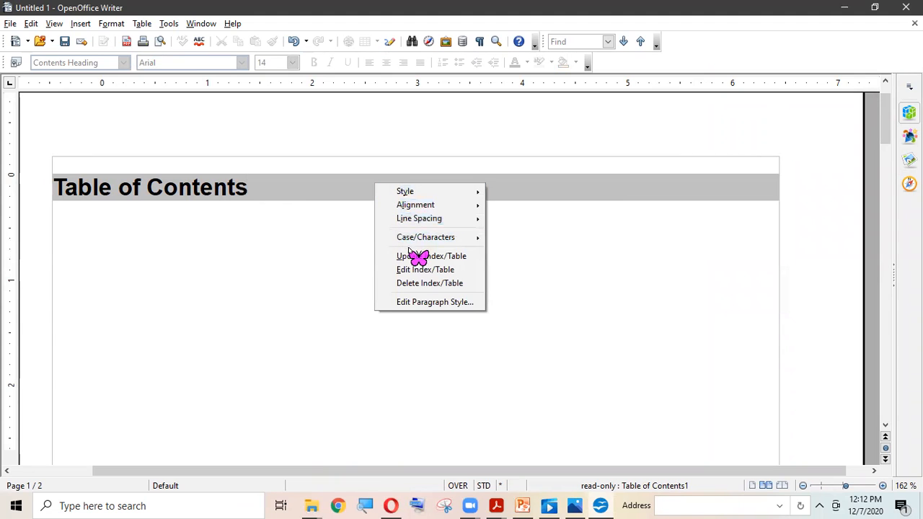
{"action": "left_click", "coordinate": [473, 257]}
{"action": "left_click", "coordinate": [371, 389]}
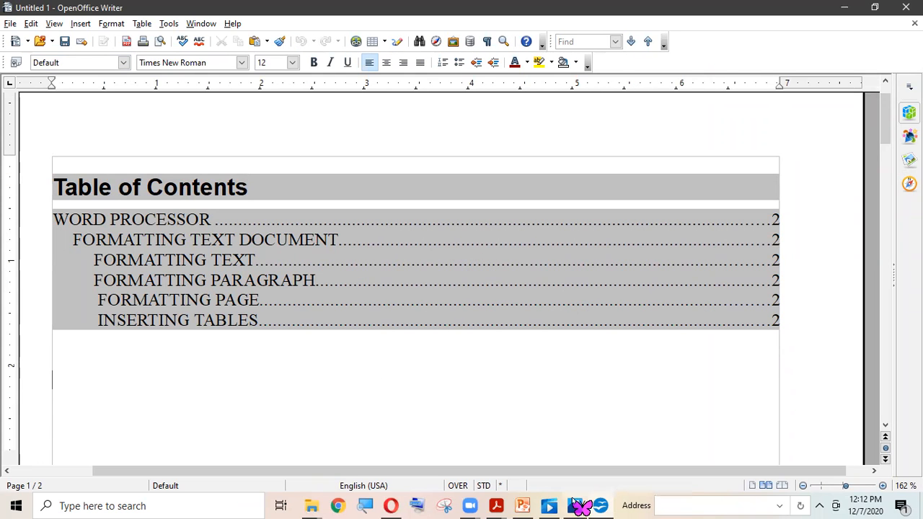
View the photographed book contents page in Photos, then compare the document's table of contents with the headings on page 2.
{"action": "left_click", "coordinate": [574, 505]}
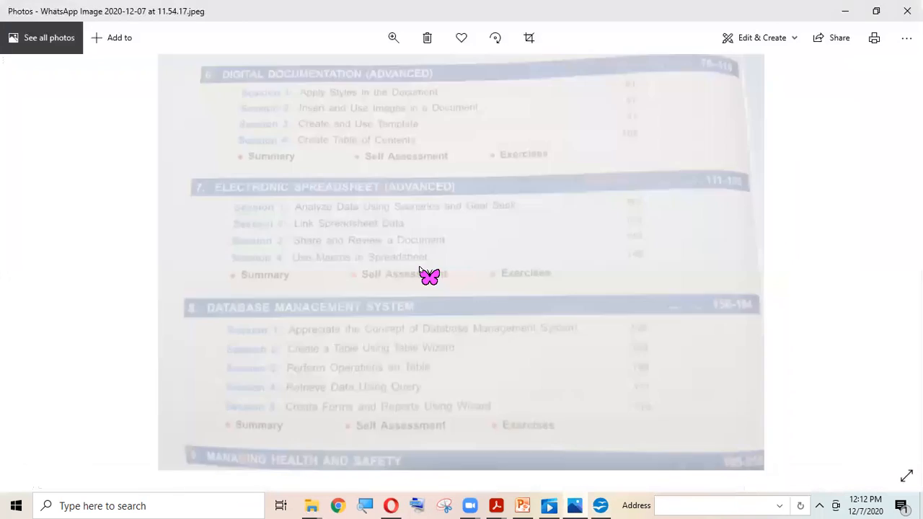
{"action": "left_click", "coordinate": [846, 11]}
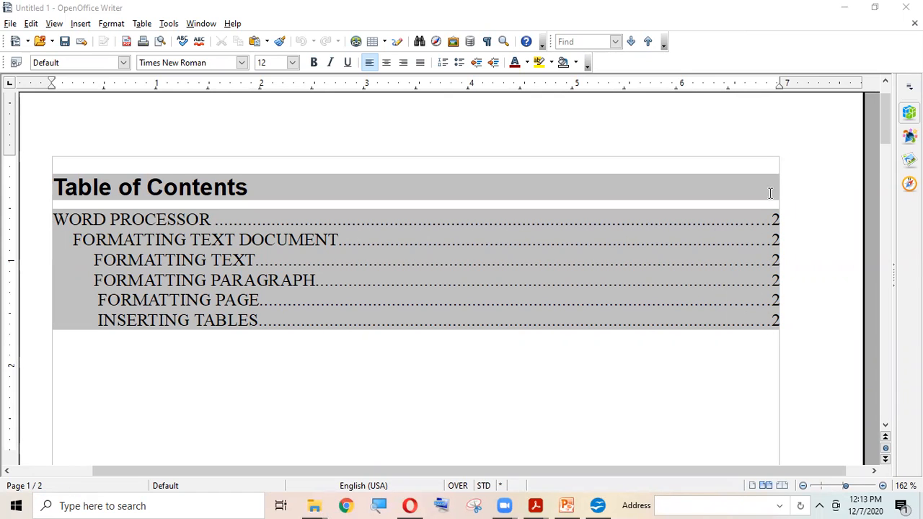
{"action": "left_click_drag", "start_coordinate": [886, 134], "coordinate": [880, 321]}
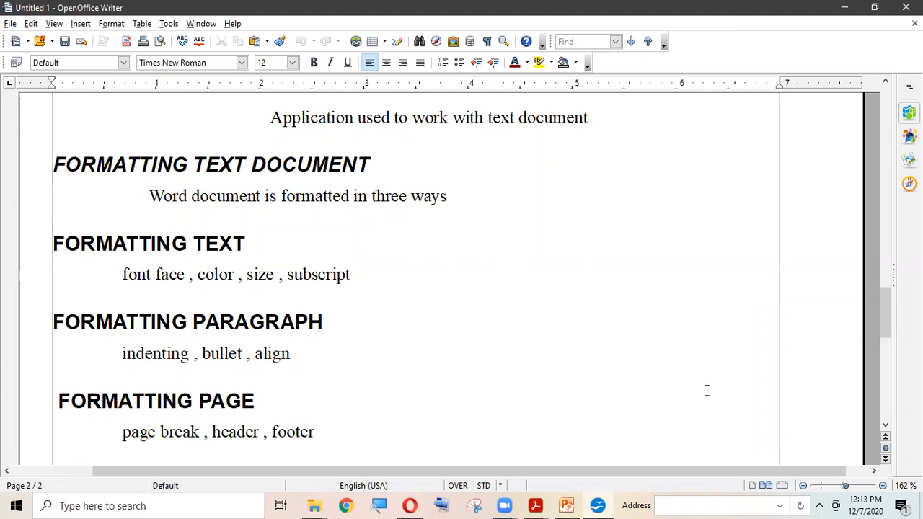
{"action": "left_click_drag", "start_coordinate": [891, 330], "coordinate": [896, 124]}
{"action": "left_click", "coordinate": [785, 224]}
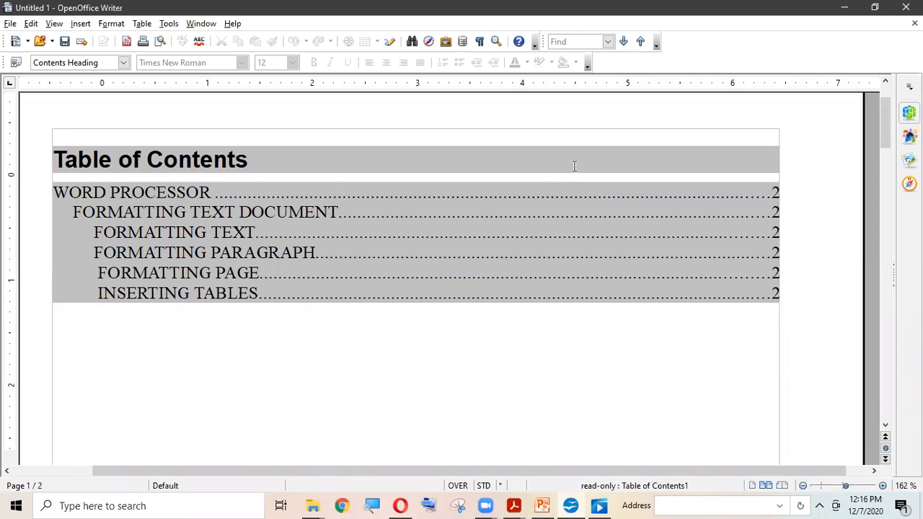
Change the table of contents title to WORD PROCESSOR 1 and keep it created for the entire document.
{"action": "right_click", "coordinate": [575, 166]}
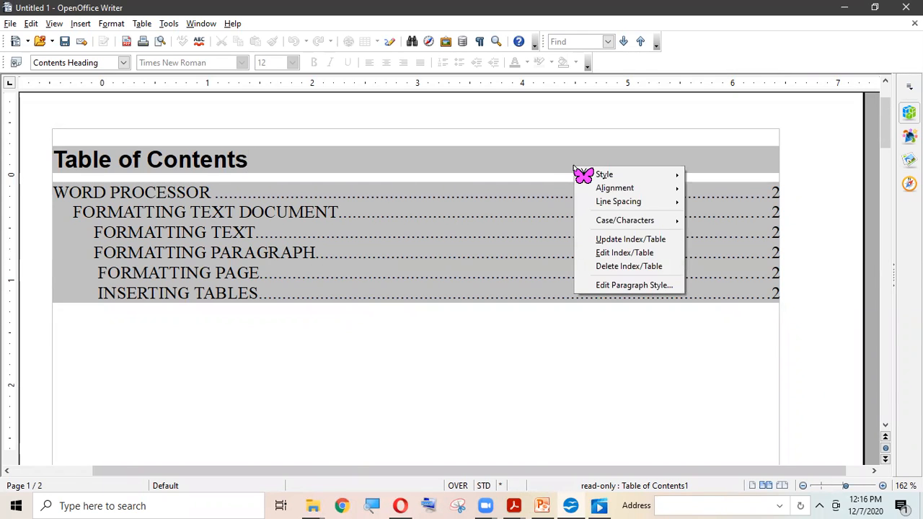
{"action": "left_click", "coordinate": [657, 253]}
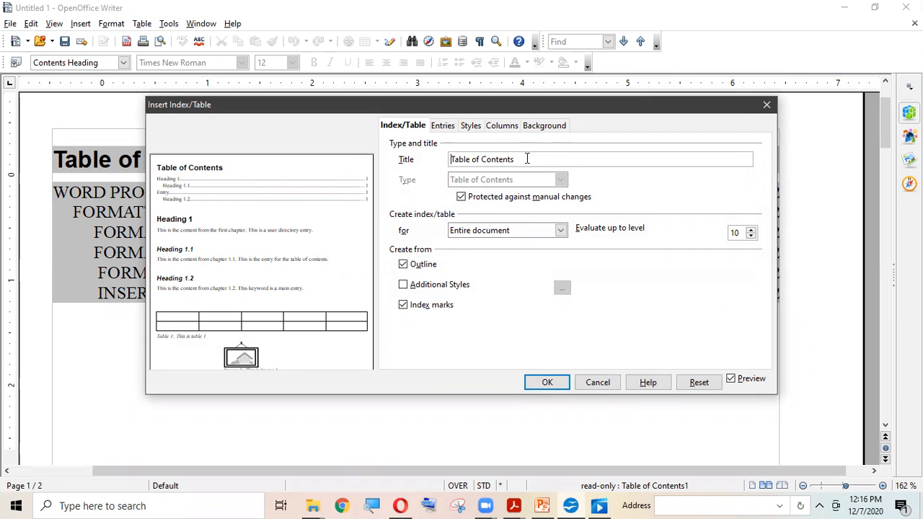
{"action": "left_click_drag", "start_coordinate": [511, 159], "coordinate": [427, 160]}
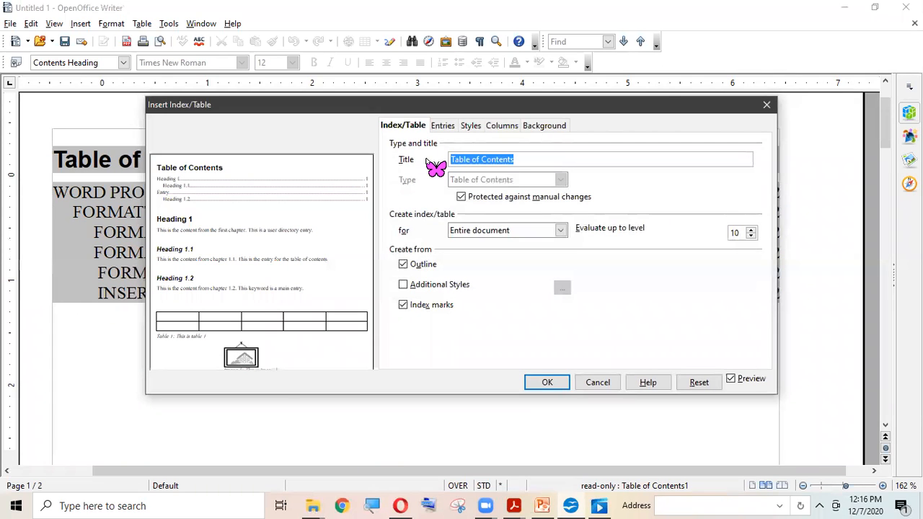
{"action": "type", "text": "WOR"}
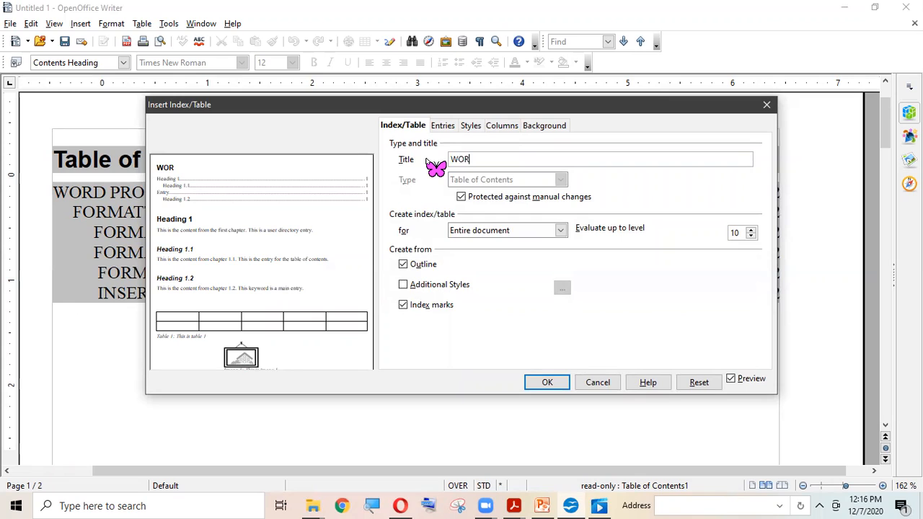
{"action": "type", "text": "D PROCESSOR 1"}
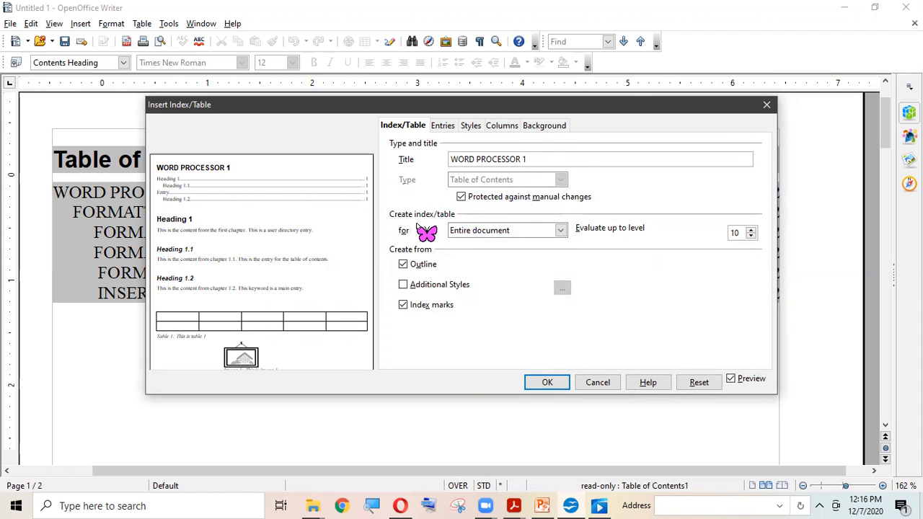
{"action": "left_click", "coordinate": [562, 231]}
{"action": "left_click", "coordinate": [561, 231]}
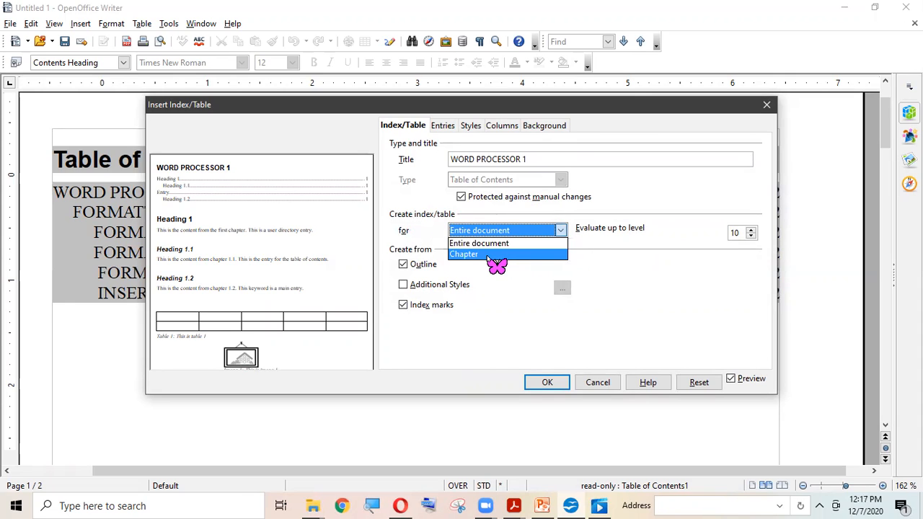
{"action": "left_click", "coordinate": [612, 261]}
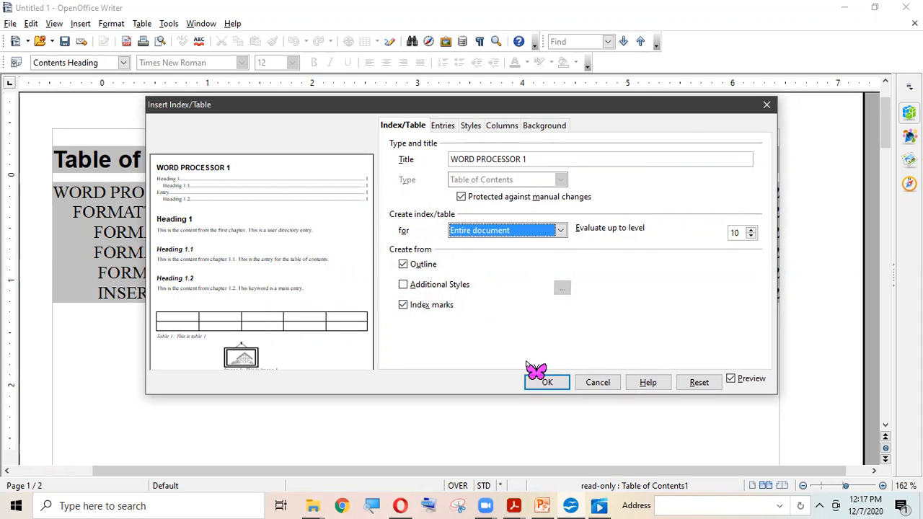
{"action": "left_click", "coordinate": [541, 383]}
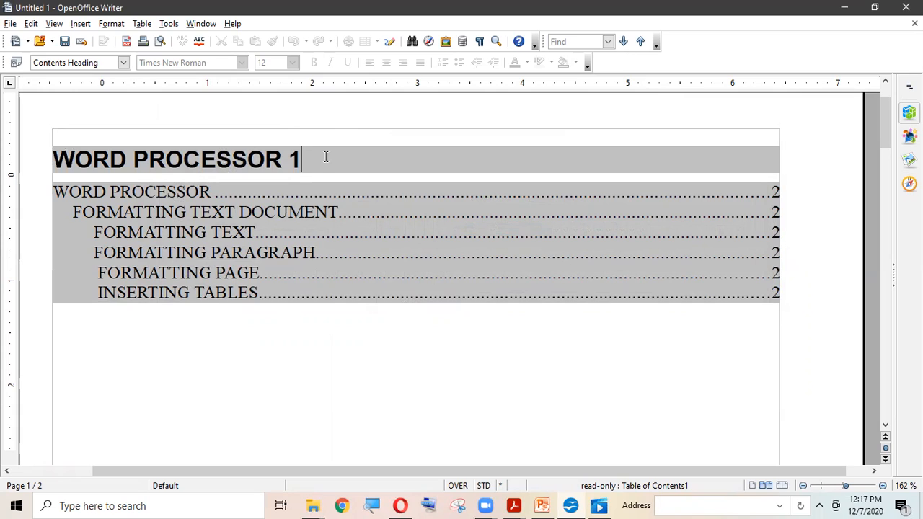
Try to delete the WORD PROCESSOR 1 title directly in the document using the on-screen keyboard.
{"action": "left_click_drag", "start_coordinate": [325, 157], "coordinate": [167, 158]}
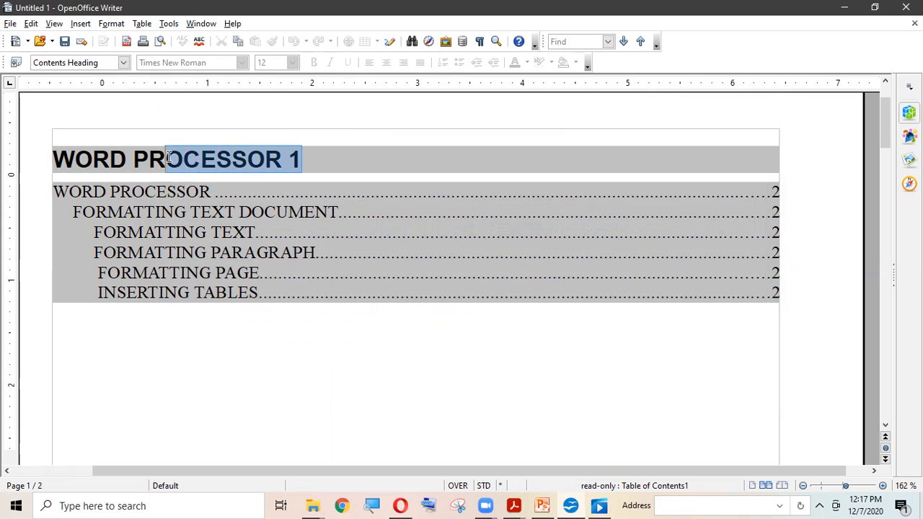
{"action": "left_click", "coordinate": [329, 164]}
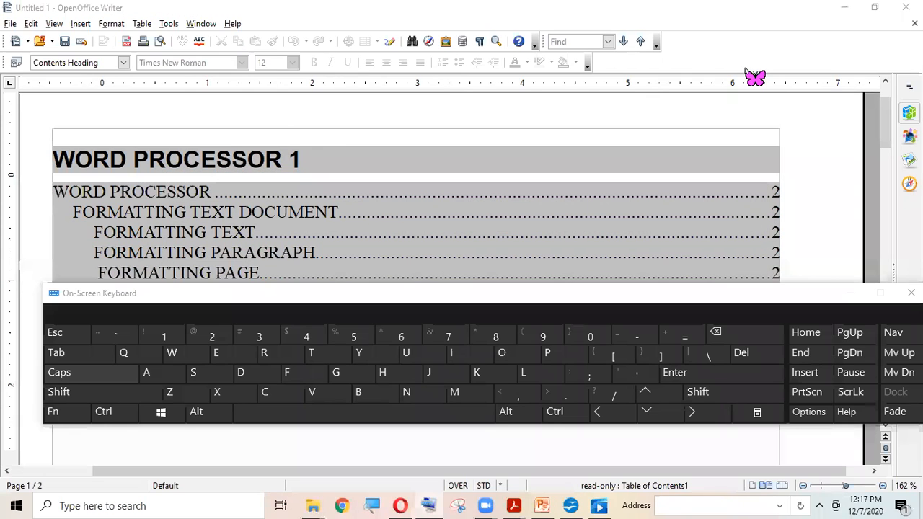
{"action": "left_click_drag", "start_coordinate": [303, 160], "coordinate": [88, 133]}
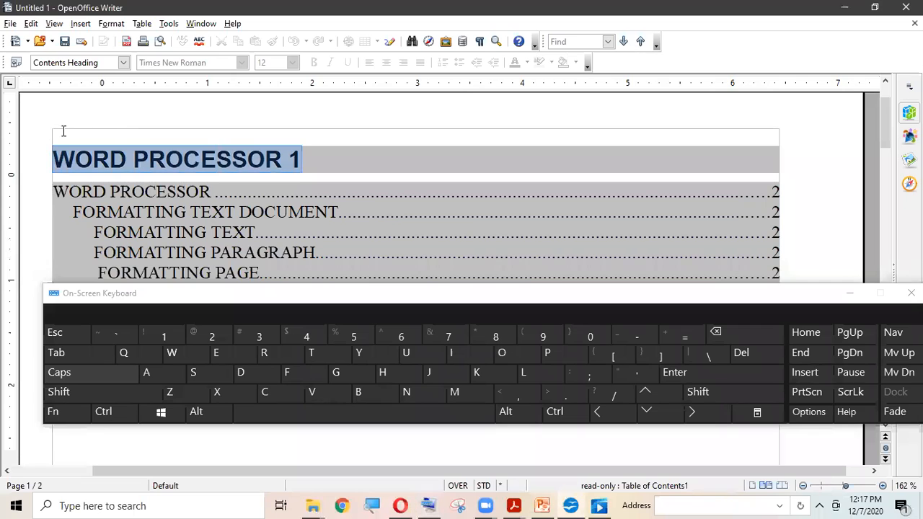
{"action": "left_click", "coordinate": [726, 333]}
{"action": "left_click", "coordinate": [726, 334]}
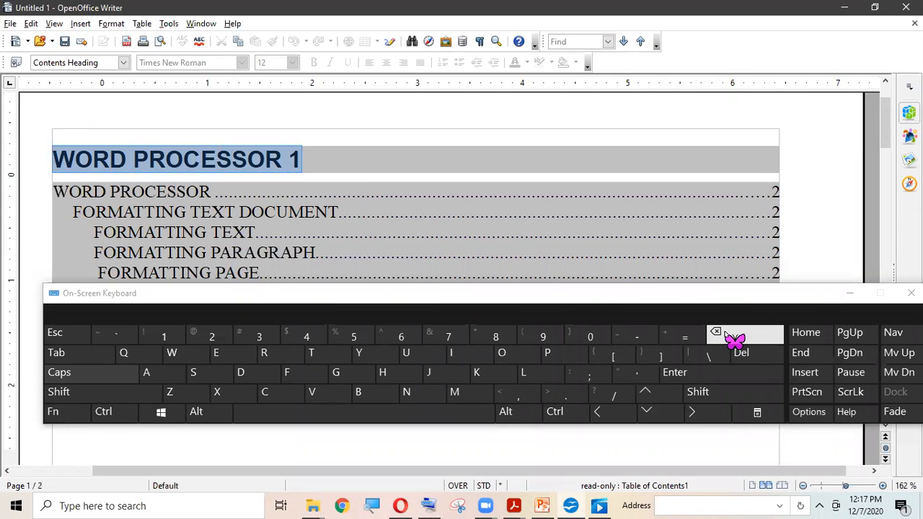
{"action": "left_click", "coordinate": [407, 157]}
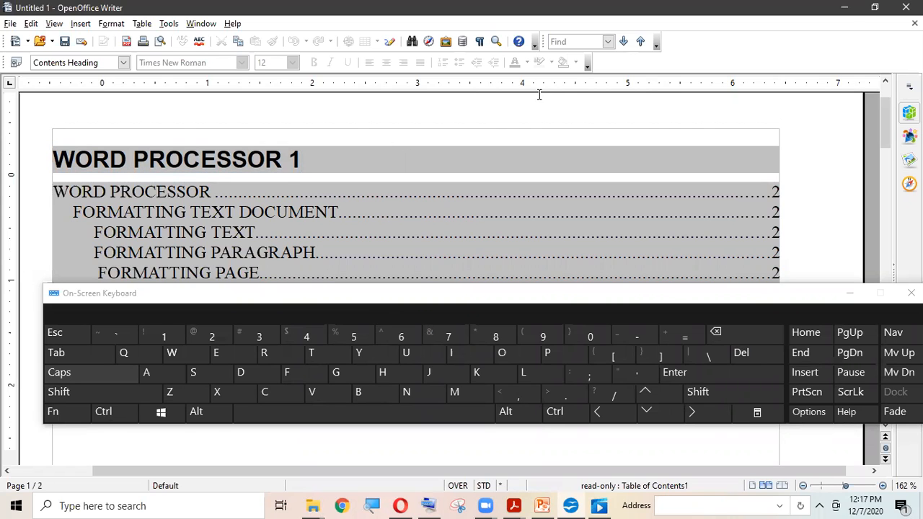
{"action": "left_click", "coordinate": [852, 294]}
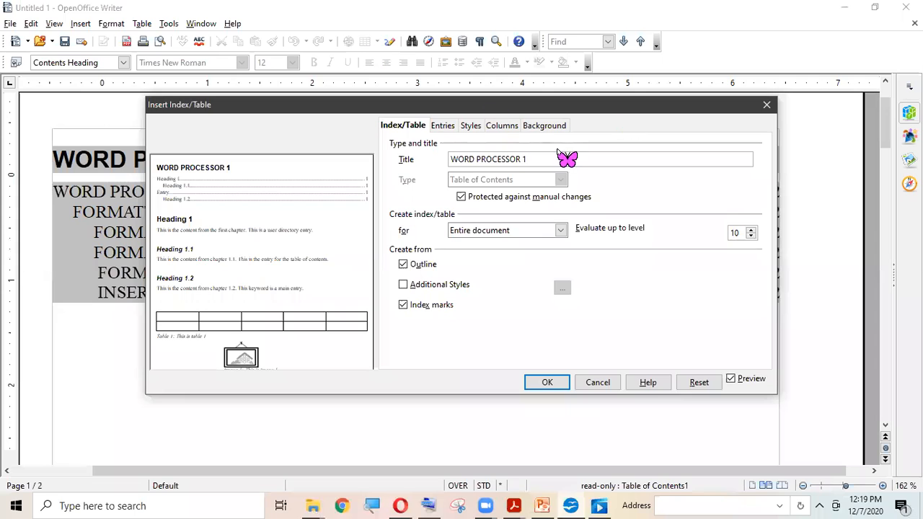
Insert the text 1 between the chapter number and the entry text in the table of contents' level 1 entry structure.
{"action": "left_click", "coordinate": [443, 126]}
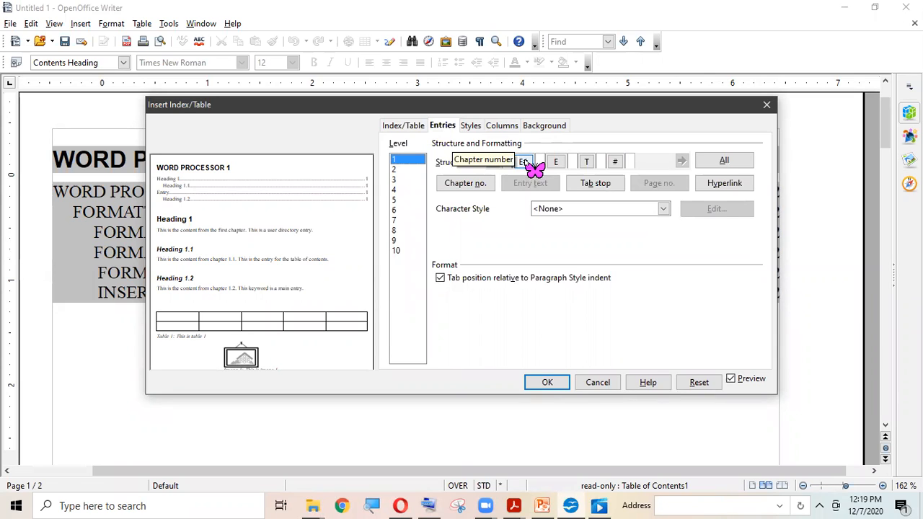
{"action": "left_click", "coordinate": [558, 162]}
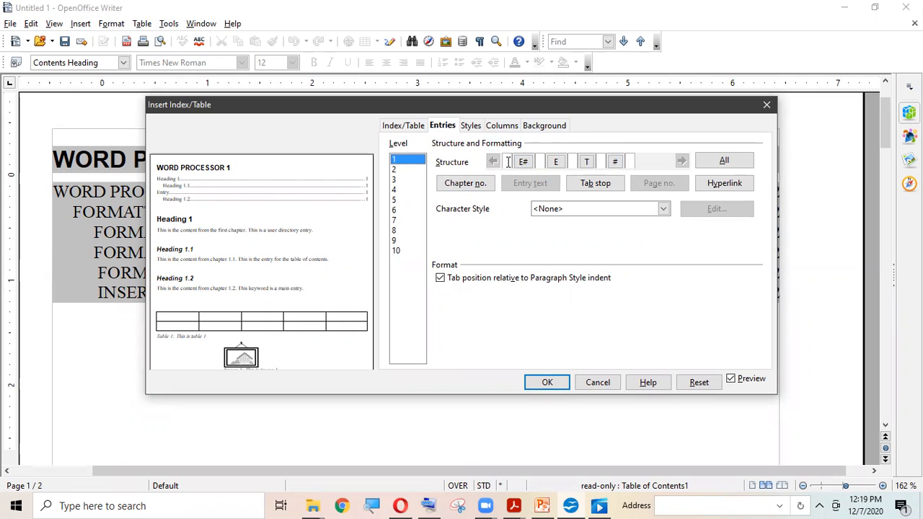
{"action": "left_click", "coordinate": [533, 161]}
{"action": "key", "text": "Delete"}
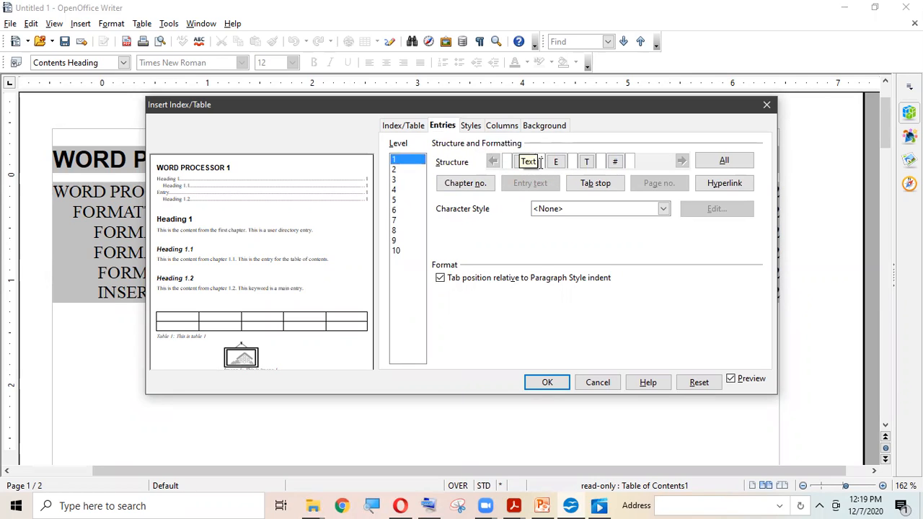
{"action": "type", "text": "1"}
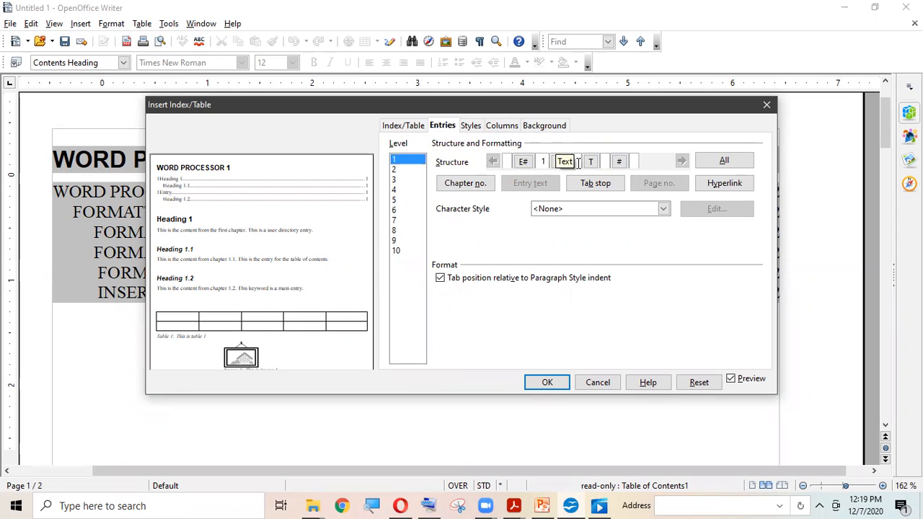
Add the text MS WORD after the entry text in the level 1 structure and apply it to the table of contents.
{"action": "left_click", "coordinate": [578, 162]}
{"action": "type", "text": "MS WORDE"}
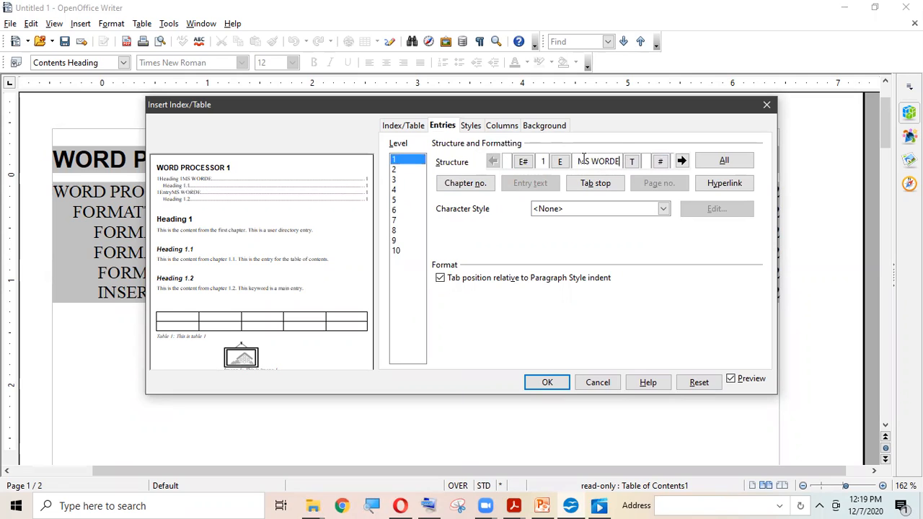
{"action": "key", "text": "BackSpace"}
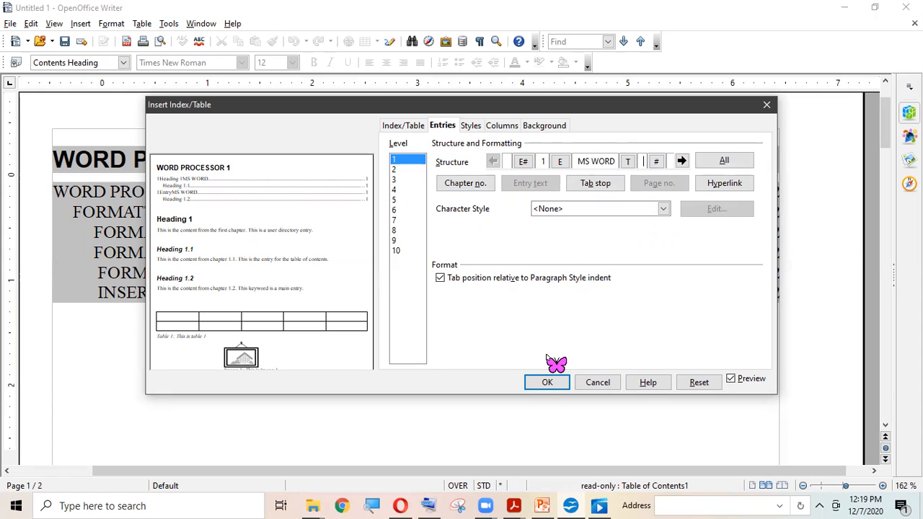
{"action": "left_click", "coordinate": [470, 127]}
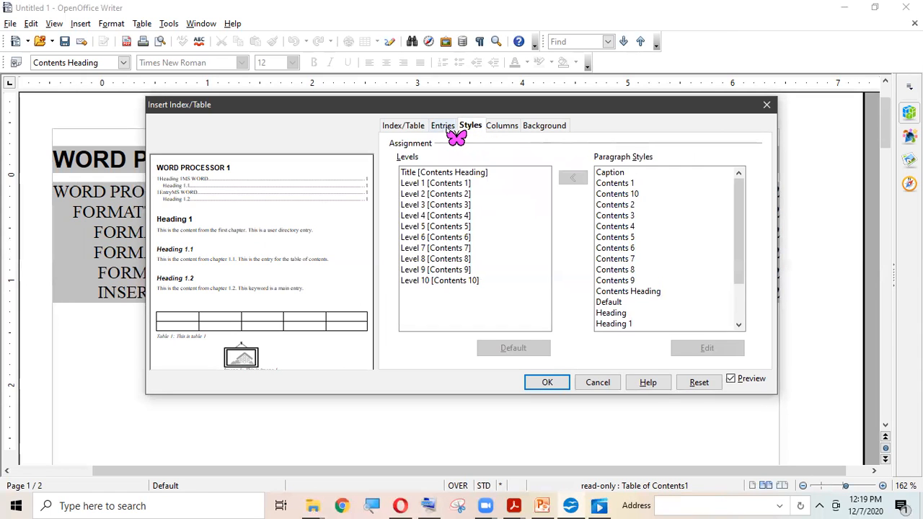
{"action": "left_click", "coordinate": [443, 127]}
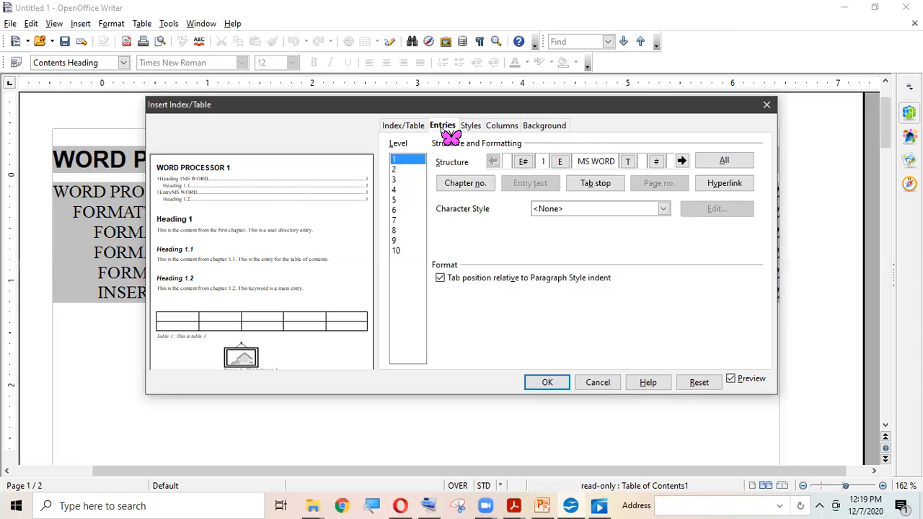
{"action": "left_click", "coordinate": [554, 388]}
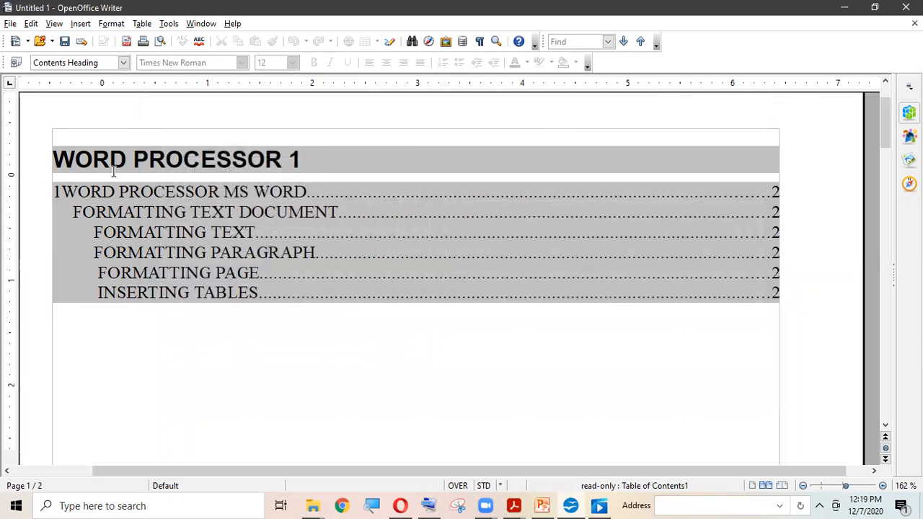
{"action": "left_click_drag", "start_coordinate": [60, 192], "coordinate": [266, 191]}
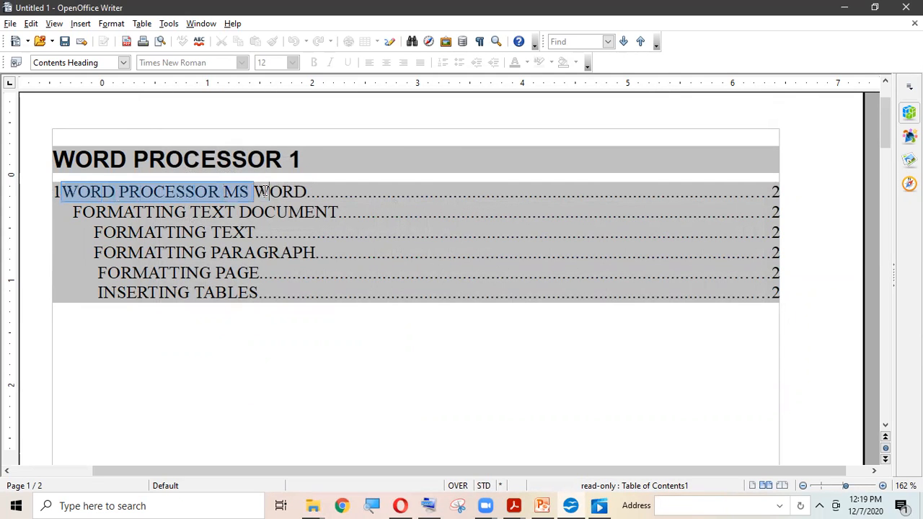
{"action": "left_click", "coordinate": [304, 191]}
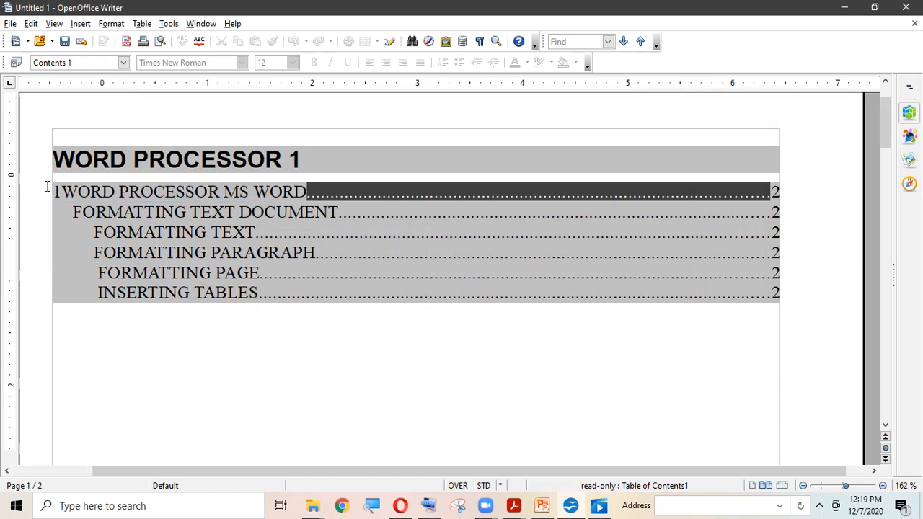
{"action": "left_click", "coordinate": [269, 192]}
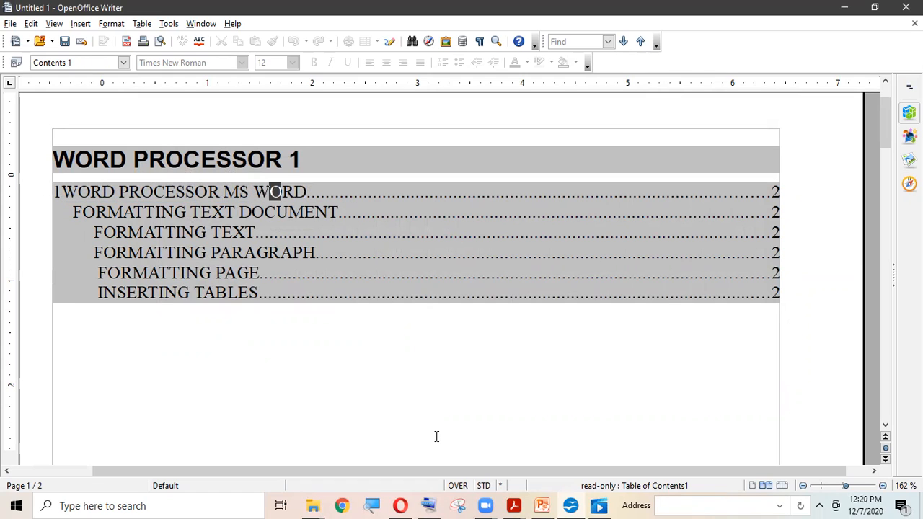
Reopen the table of contents for editing and review the paragraph styles assigned to its title and levels 1 to 3.
{"action": "right_click", "coordinate": [434, 152]}
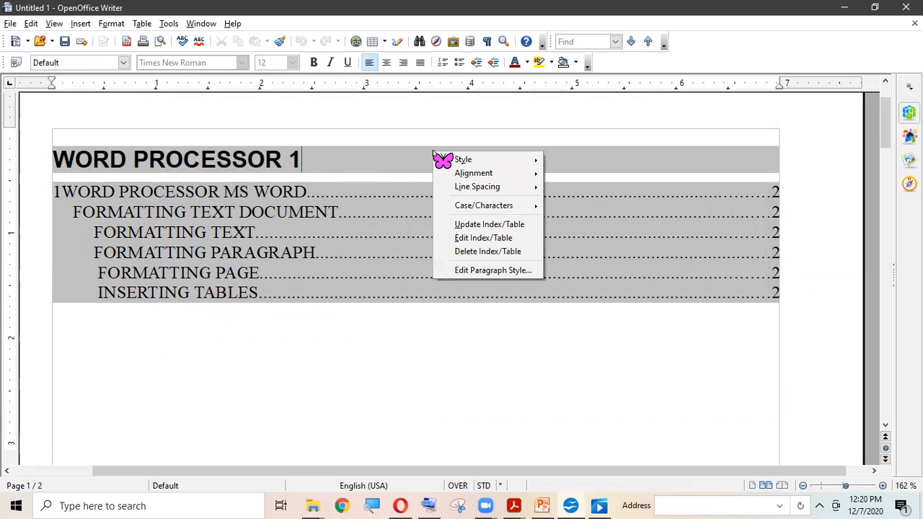
{"action": "left_click", "coordinate": [477, 233]}
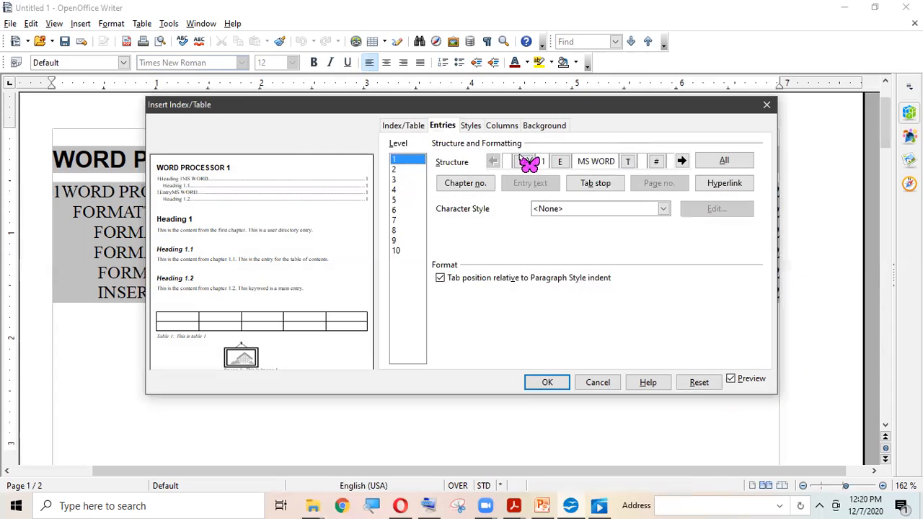
{"action": "left_click", "coordinate": [476, 128]}
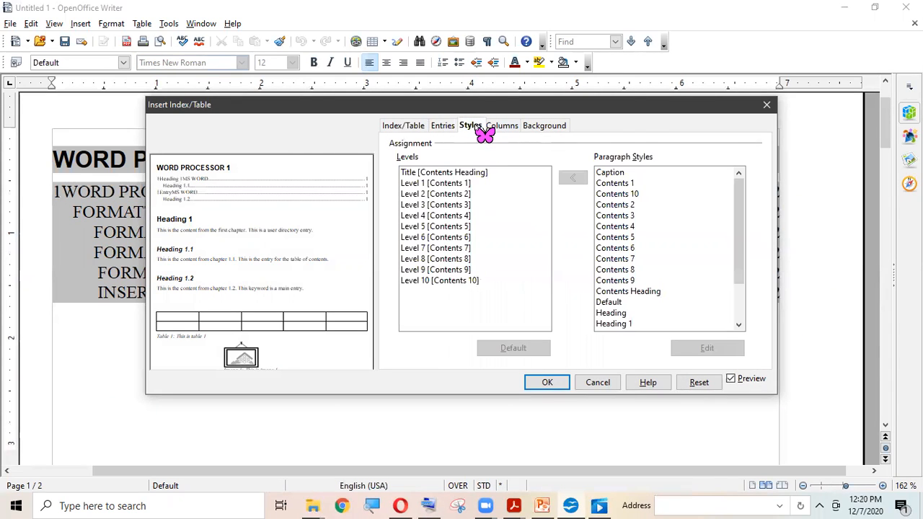
{"action": "left_click", "coordinate": [453, 175]}
{"action": "left_click", "coordinate": [454, 184]}
{"action": "left_click", "coordinate": [455, 205]}
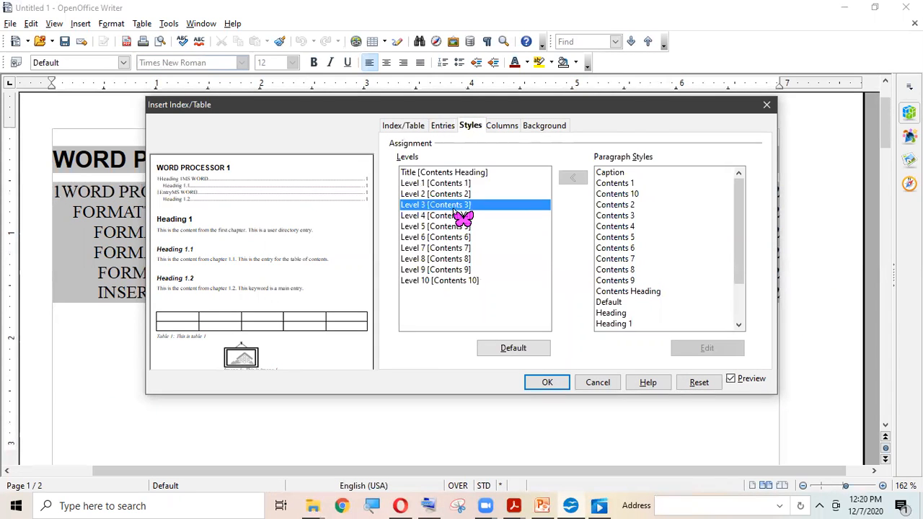
{"action": "left_click", "coordinate": [623, 205]}
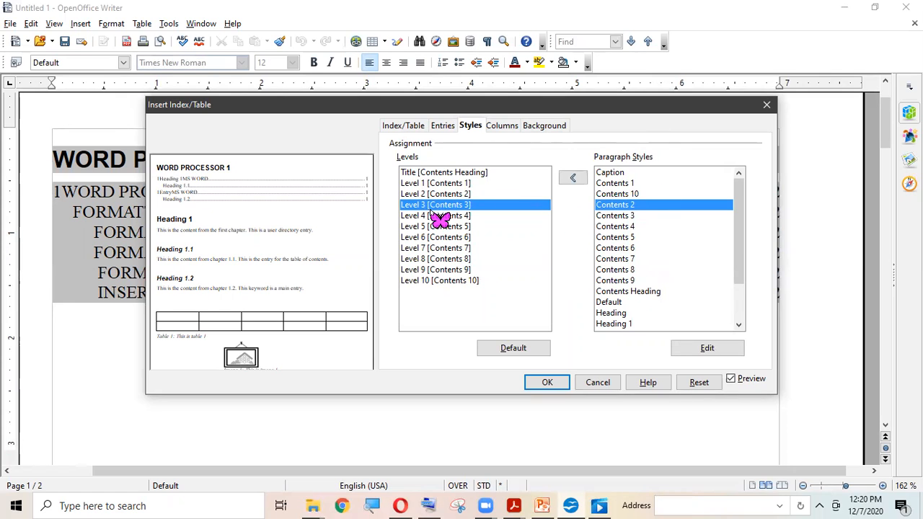
{"action": "left_click", "coordinate": [446, 174]}
{"action": "left_click", "coordinate": [447, 183]}
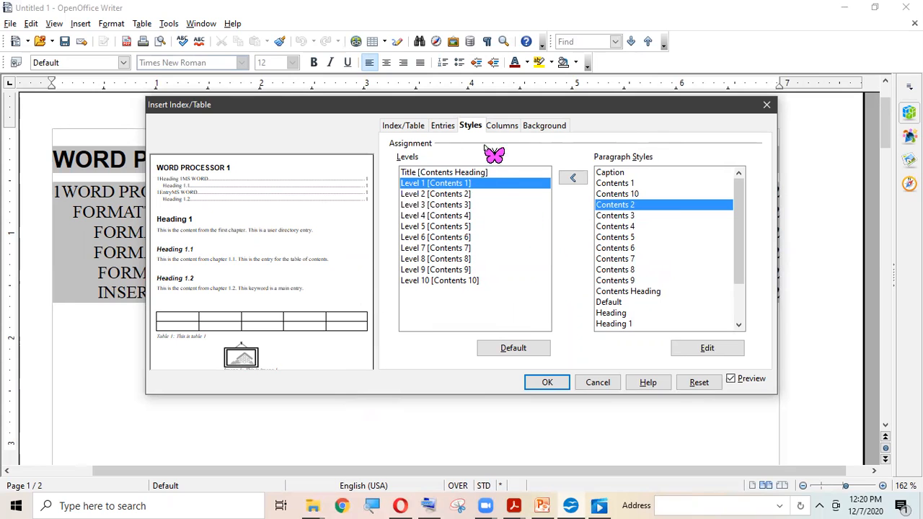
Set the table of contents to two unequal columns, 4.62" and 2.31" wide, without automatic width.
{"action": "left_click", "coordinate": [503, 123]}
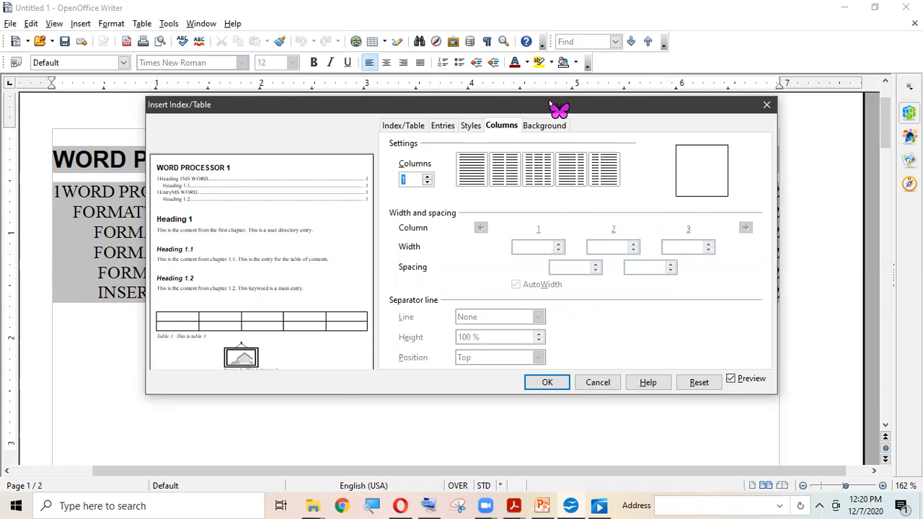
{"action": "left_click_drag", "start_coordinate": [559, 108], "coordinate": [601, 290]}
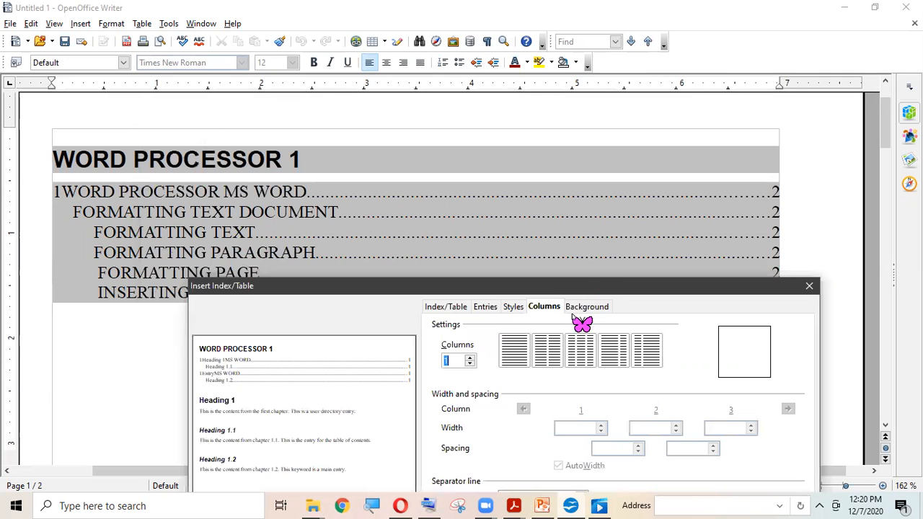
{"action": "left_click", "coordinate": [584, 355]}
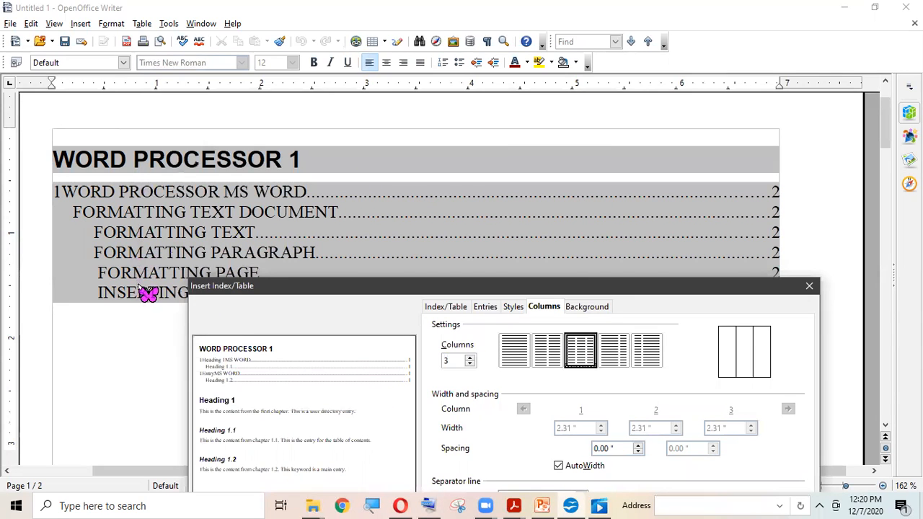
{"action": "left_click", "coordinate": [646, 352]}
{"action": "left_click", "coordinate": [614, 353]}
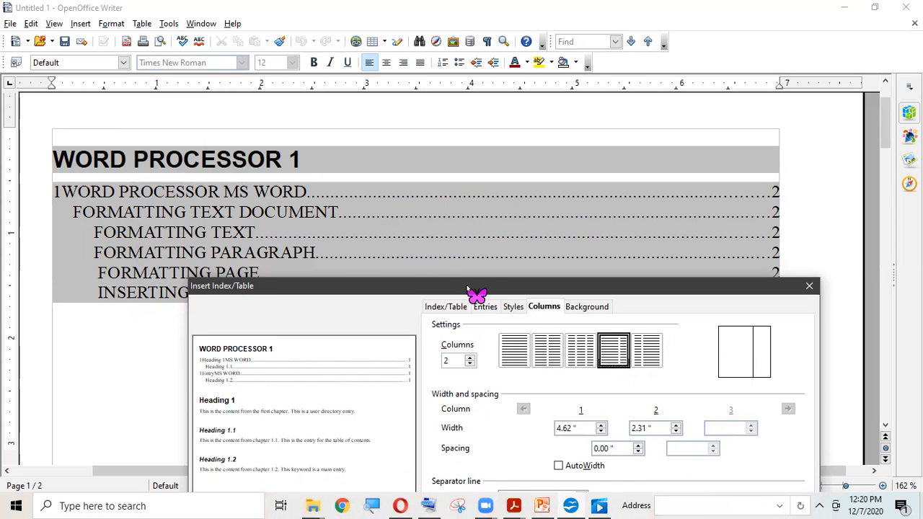
Give the table of contents a Cyan 2 background colour and apply the settings to the document.
{"action": "left_click", "coordinate": [585, 307]}
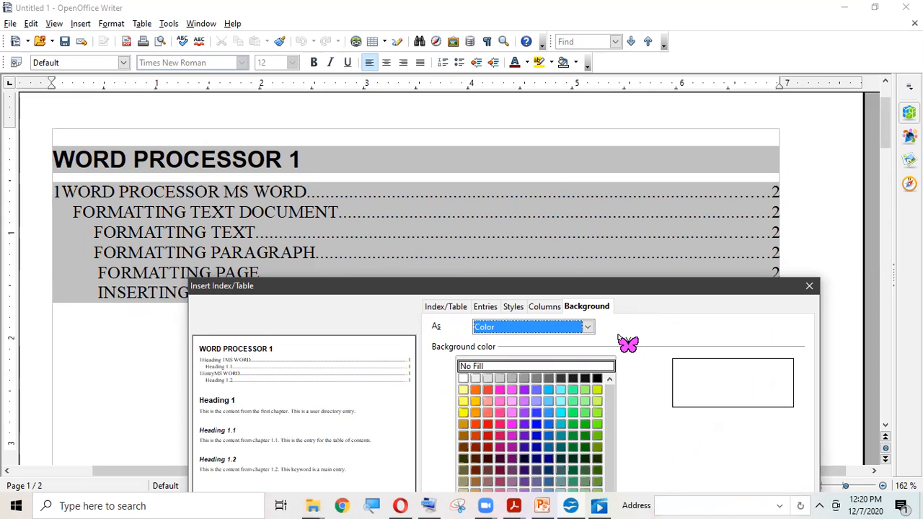
{"action": "left_click_drag", "start_coordinate": [656, 290], "coordinate": [659, 153]}
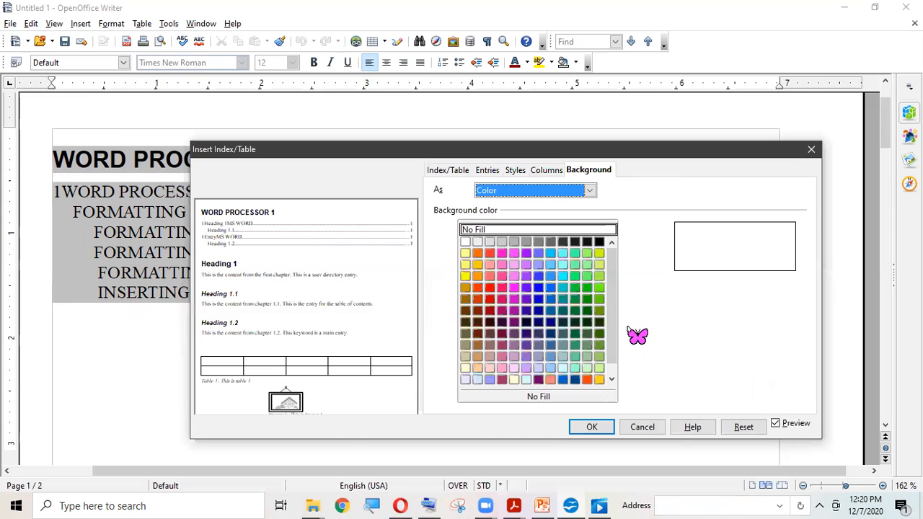
{"action": "left_click", "coordinate": [563, 276]}
{"action": "left_click", "coordinate": [592, 428]}
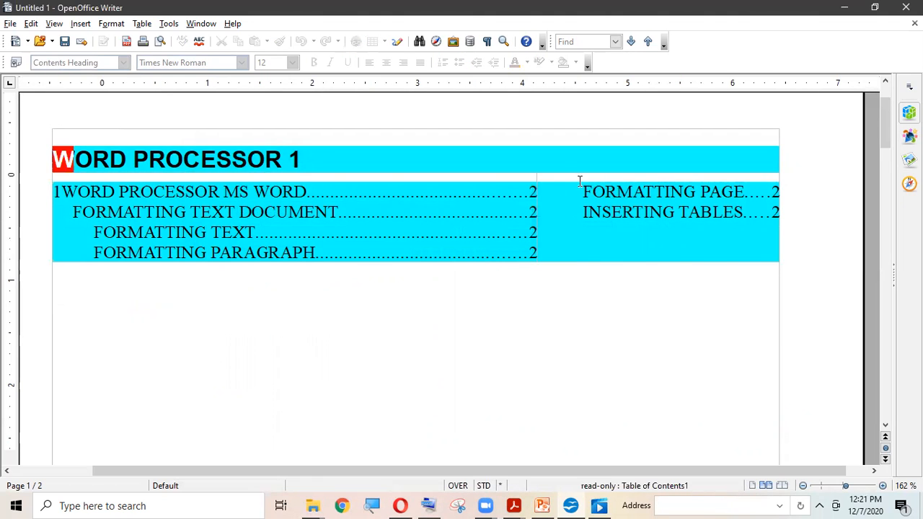
{"action": "left_click", "coordinate": [631, 363]}
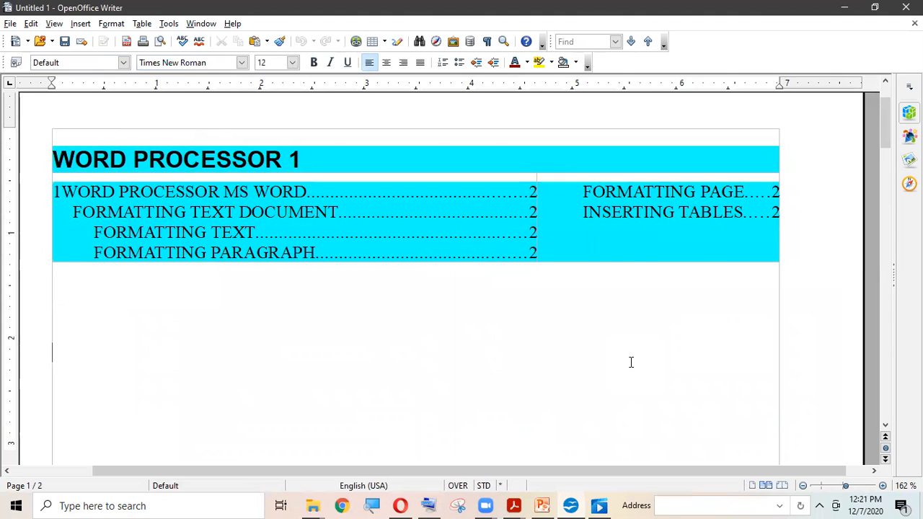
Change the table of contents to three equal columns with automatic width and apply the layout.
{"action": "right_click", "coordinate": [564, 167]}
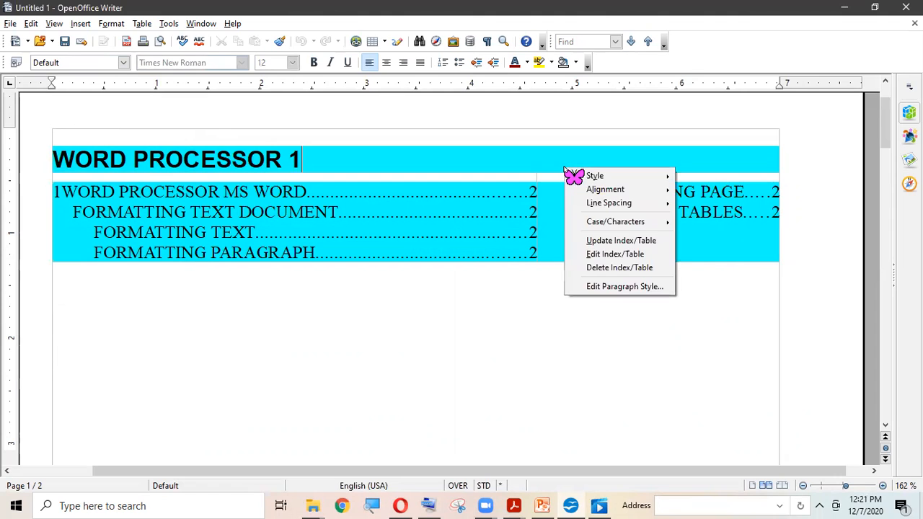
{"action": "left_click", "coordinate": [613, 254]}
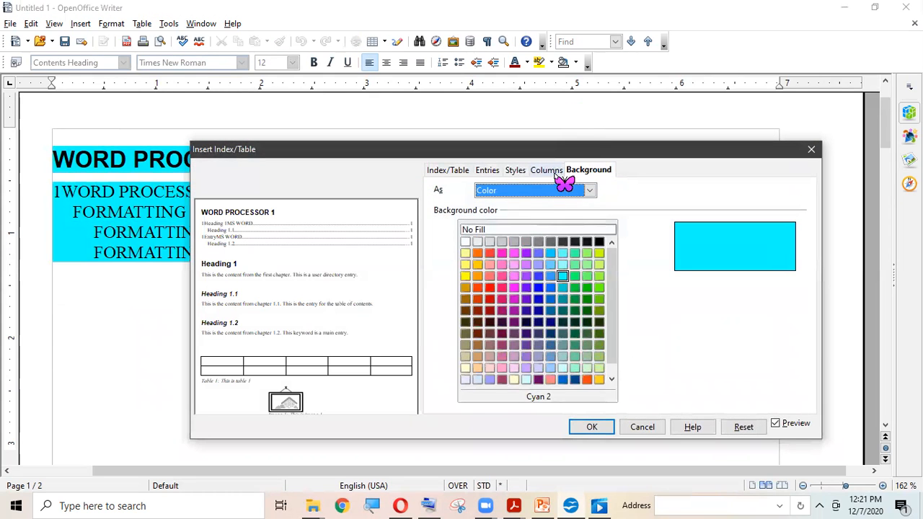
{"action": "left_click", "coordinate": [554, 173]}
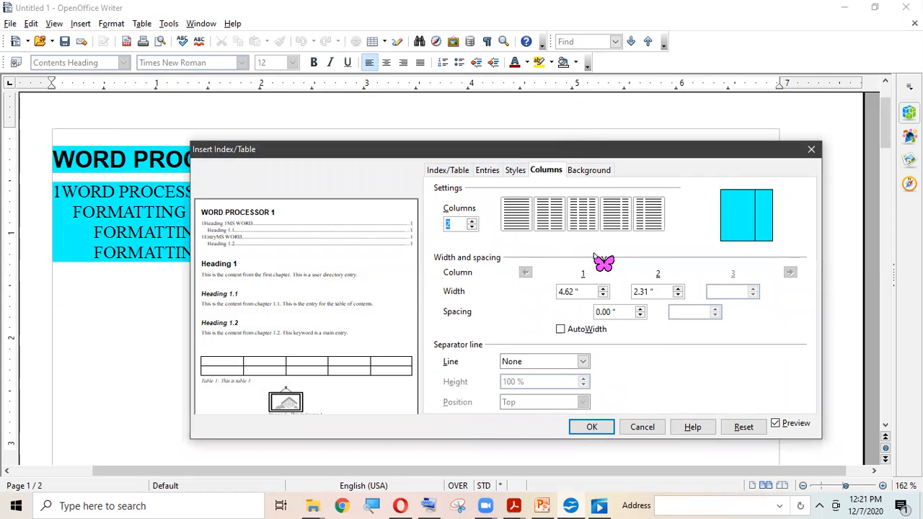
{"action": "left_click", "coordinate": [617, 216]}
{"action": "left_click", "coordinate": [579, 228]}
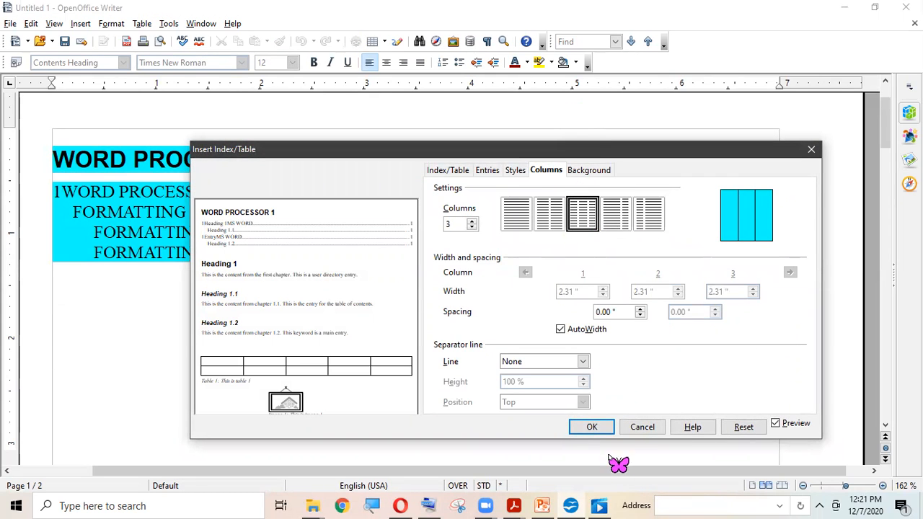
{"action": "left_click", "coordinate": [591, 427]}
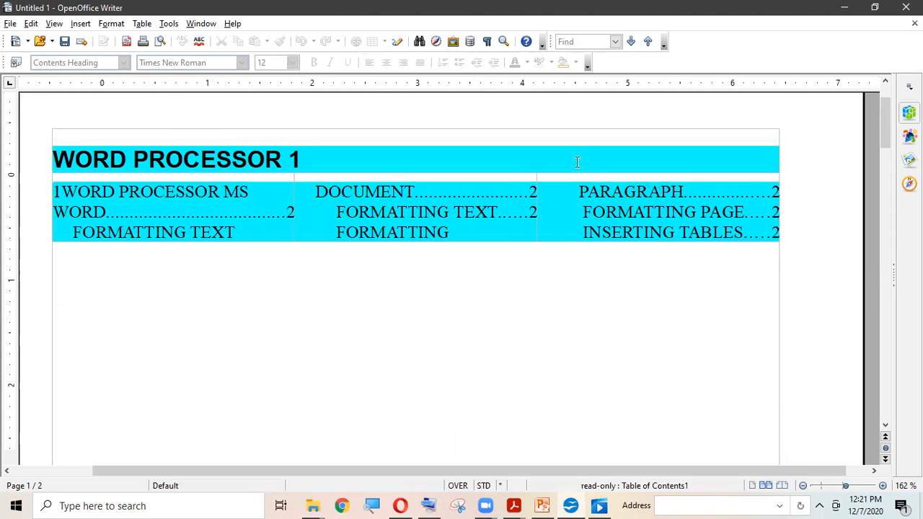
{"action": "left_click", "coordinate": [209, 291]}
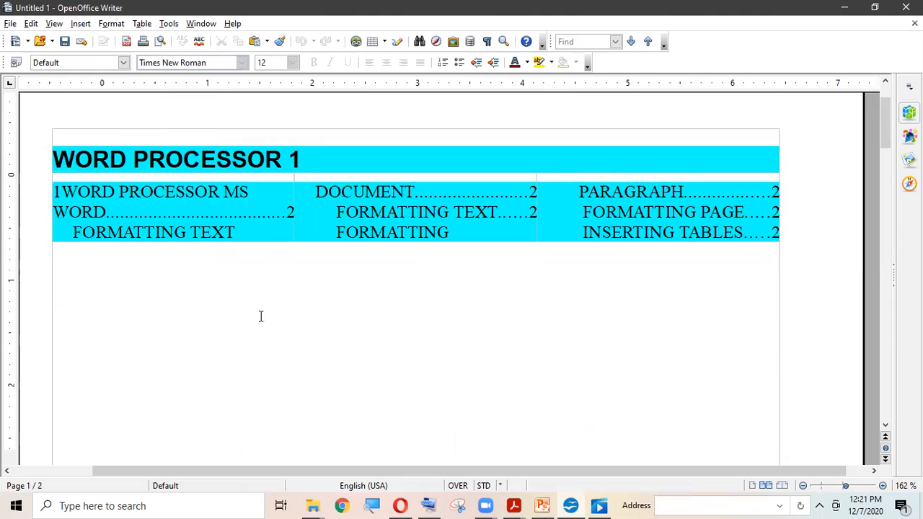
Start another table of contents below the existing one and title it "ELECTRONIC SPREADSHEET 2".
{"action": "left_click", "coordinate": [80, 23]}
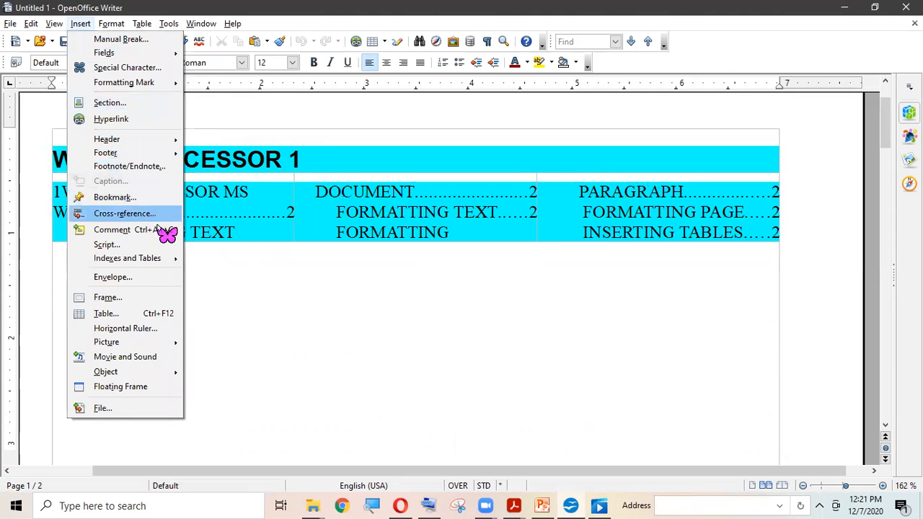
{"action": "left_click", "coordinate": [256, 264]}
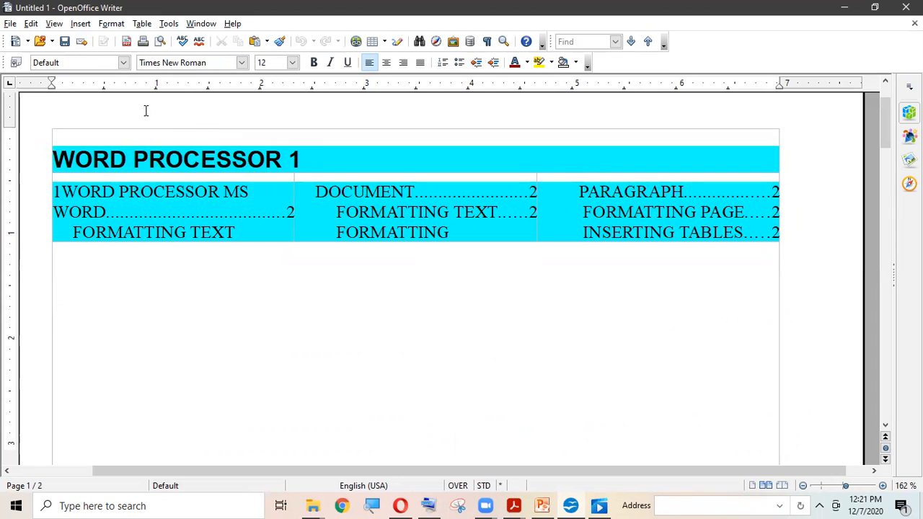
{"action": "left_click", "coordinate": [80, 25]}
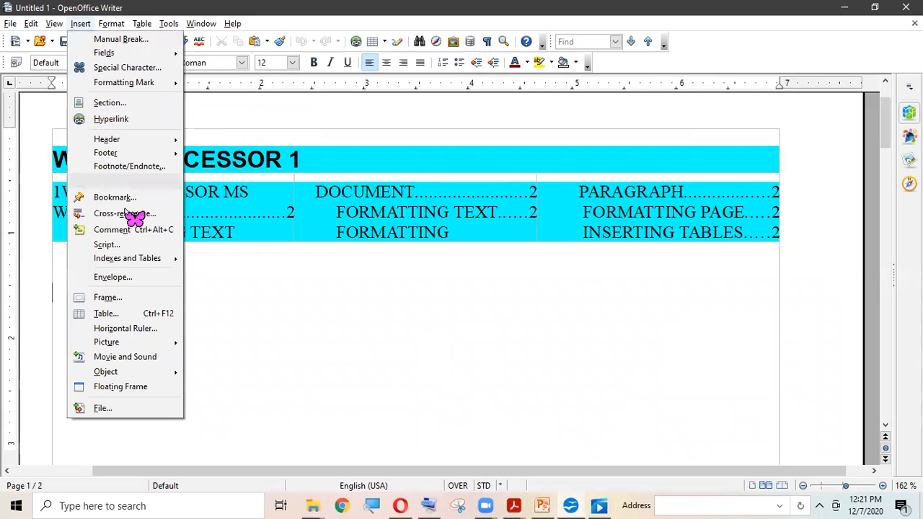
{"action": "mouse_move", "coordinate": [160, 259]}
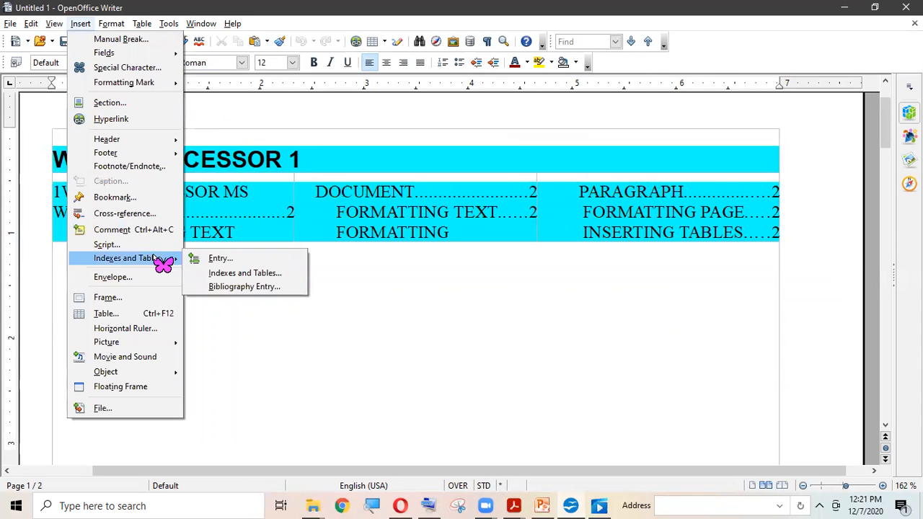
{"action": "left_click", "coordinate": [236, 273]}
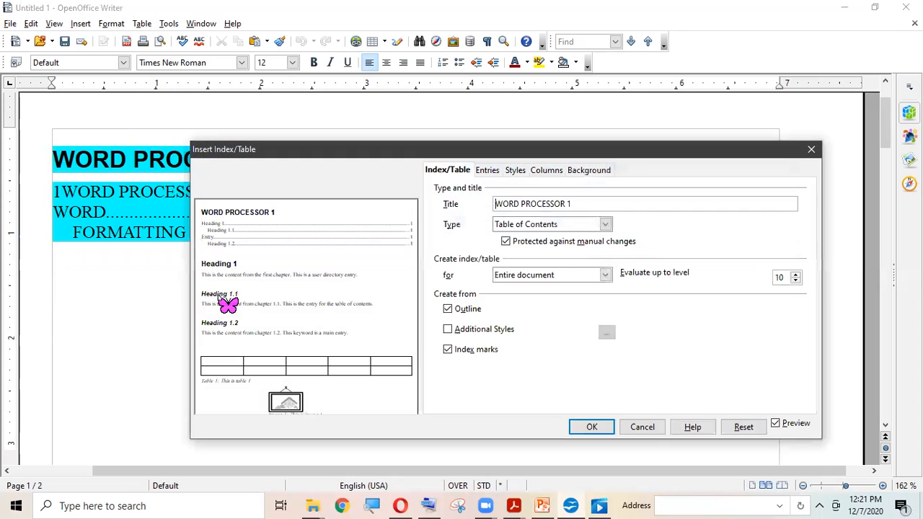
{"action": "left_click_drag", "start_coordinate": [576, 204], "coordinate": [392, 214]}
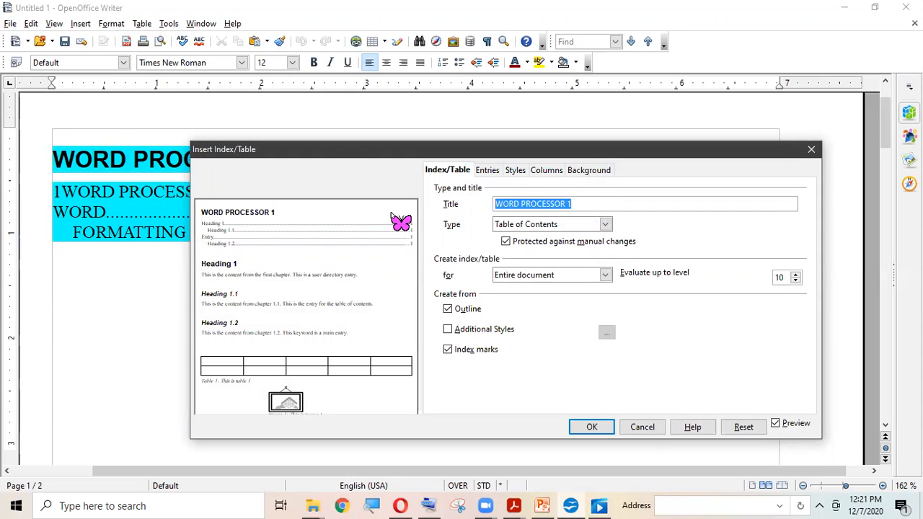
{"action": "type", "text": "ELECTRONIC SPREAD SHEET"}
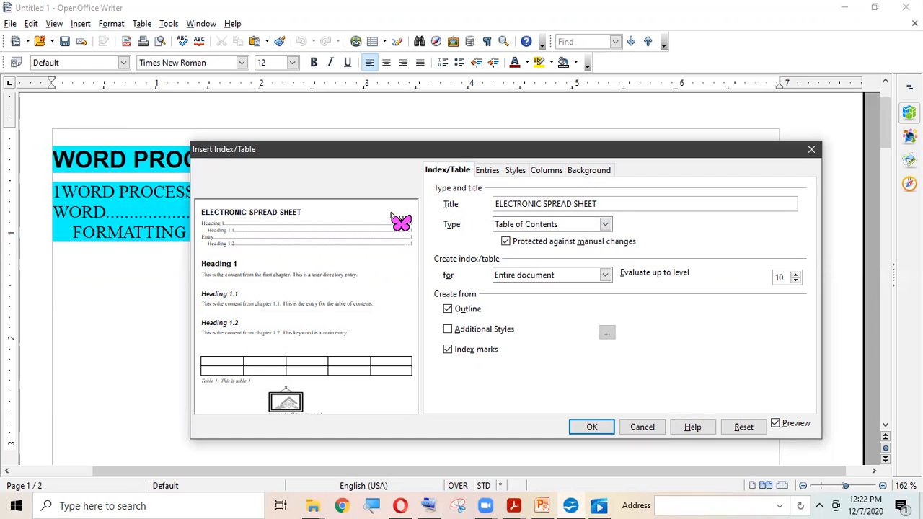
{"action": "left_click", "coordinate": [618, 207]}
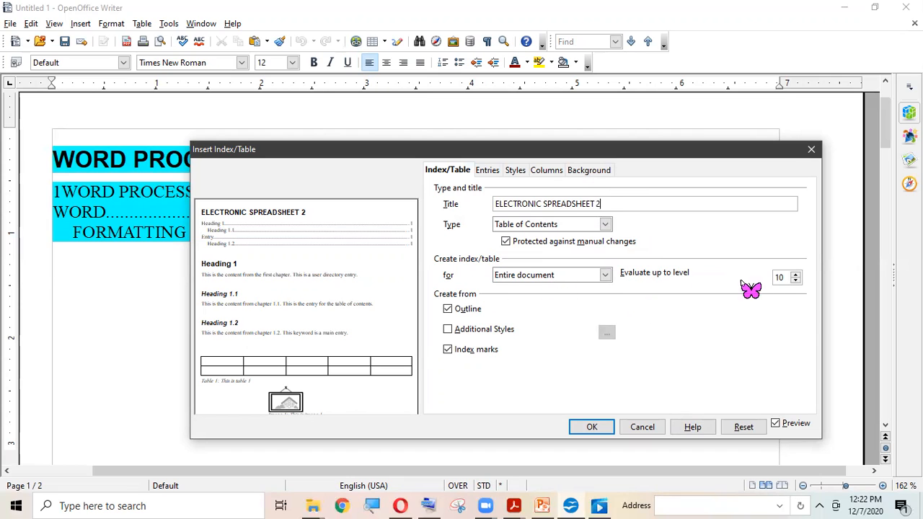
In the level 1 entry structure, add "2" before and "EXCEL" after the entry text, and open the column settings.
{"action": "left_click", "coordinate": [485, 171]}
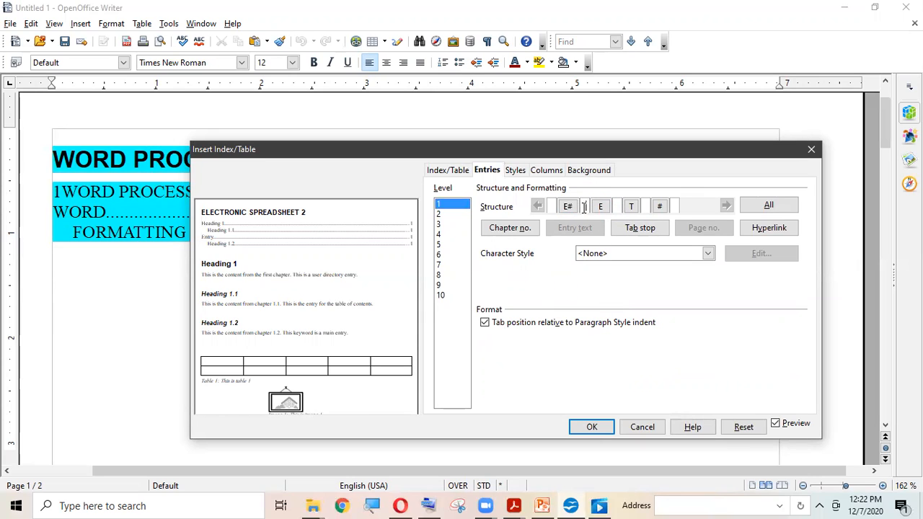
{"action": "type", "text": "2"}
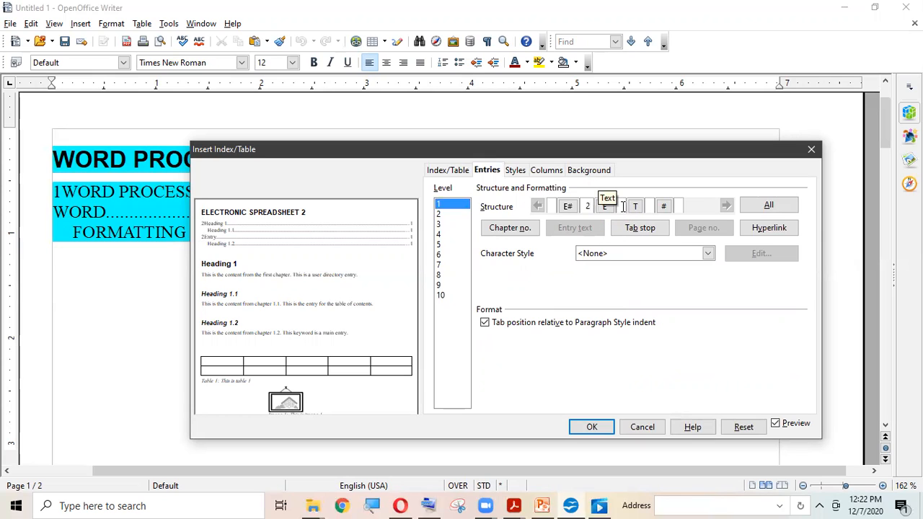
{"action": "type", "text": "W"}
{"action": "key", "text": "BackSpace"}
{"action": "type", "text": "EXCEL"}
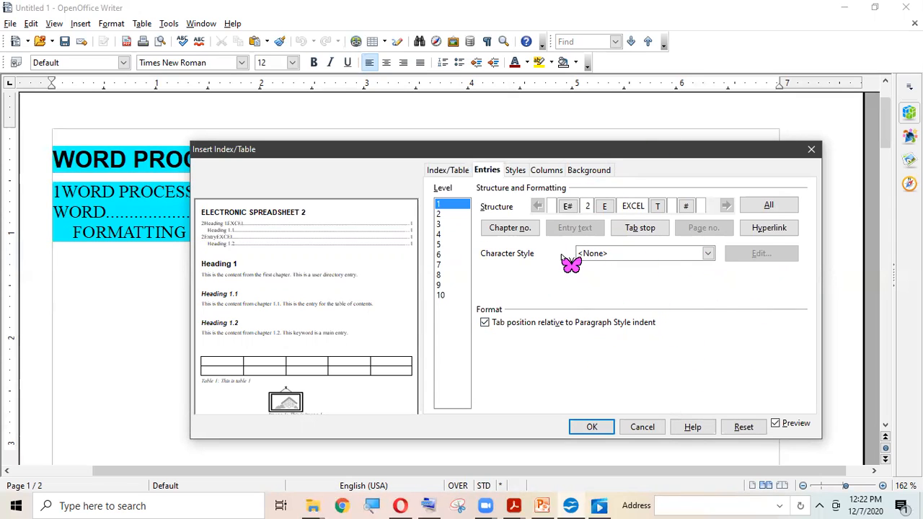
{"action": "left_click", "coordinate": [708, 253]}
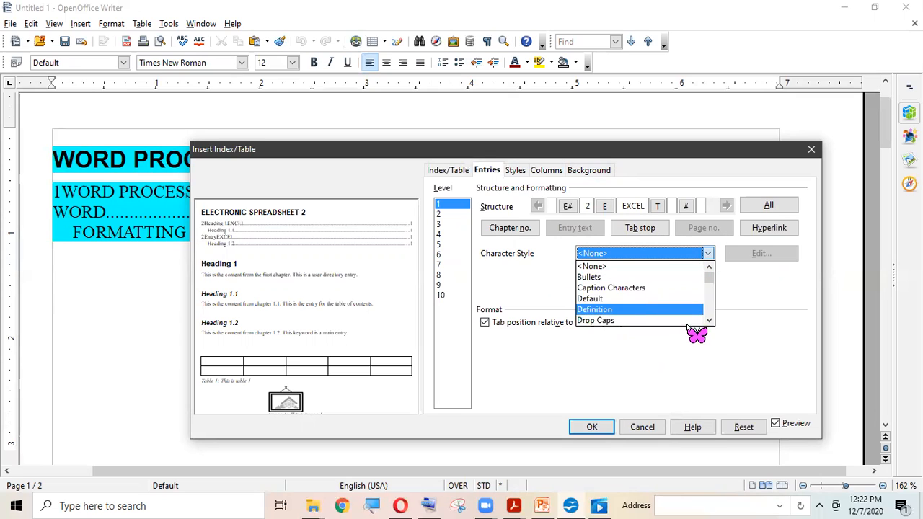
{"action": "left_click", "coordinate": [638, 339]}
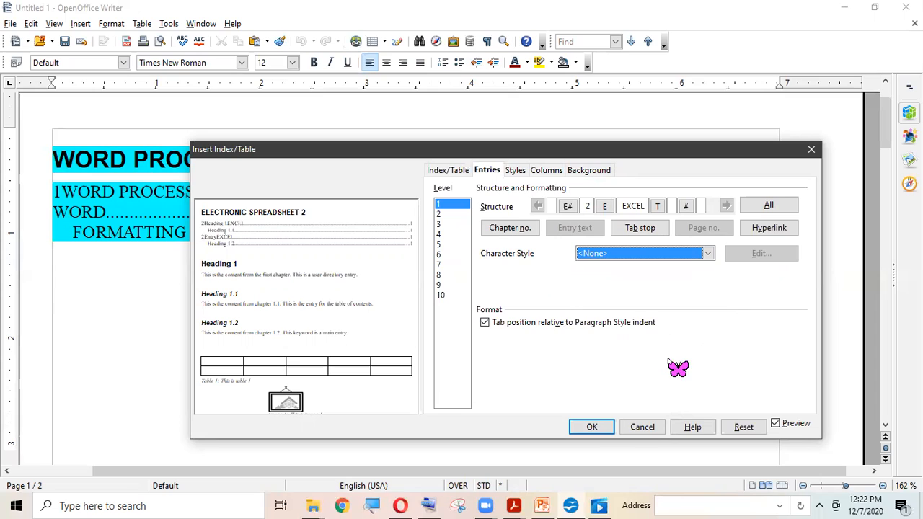
{"action": "left_click", "coordinate": [515, 170]}
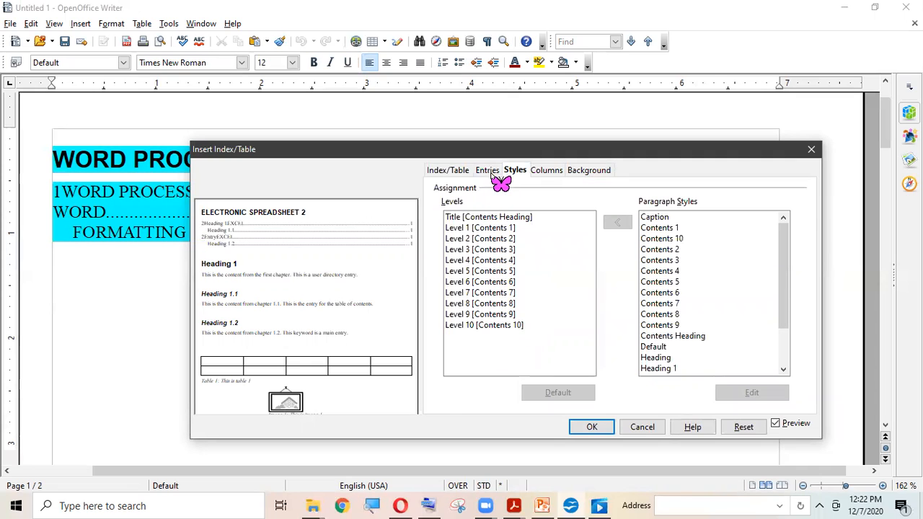
{"action": "left_click", "coordinate": [556, 171]}
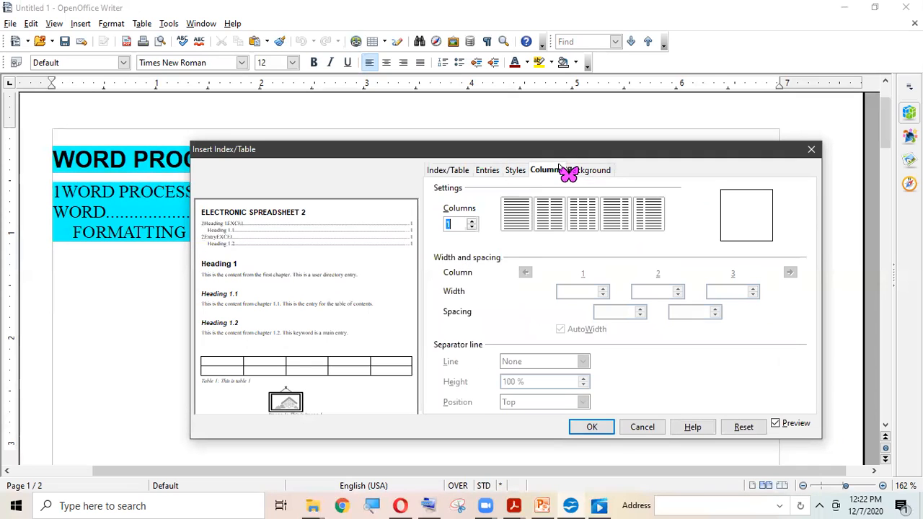
{"action": "left_click", "coordinate": [472, 222]}
{"action": "left_click", "coordinate": [472, 222]}
{"action": "left_click", "coordinate": [472, 221]}
{"action": "left_click", "coordinate": [472, 222]}
{"action": "left_click", "coordinate": [472, 221]}
{"action": "left_click", "coordinate": [472, 227]}
{"action": "left_click", "coordinate": [471, 227]}
{"action": "left_click", "coordinate": [472, 227]}
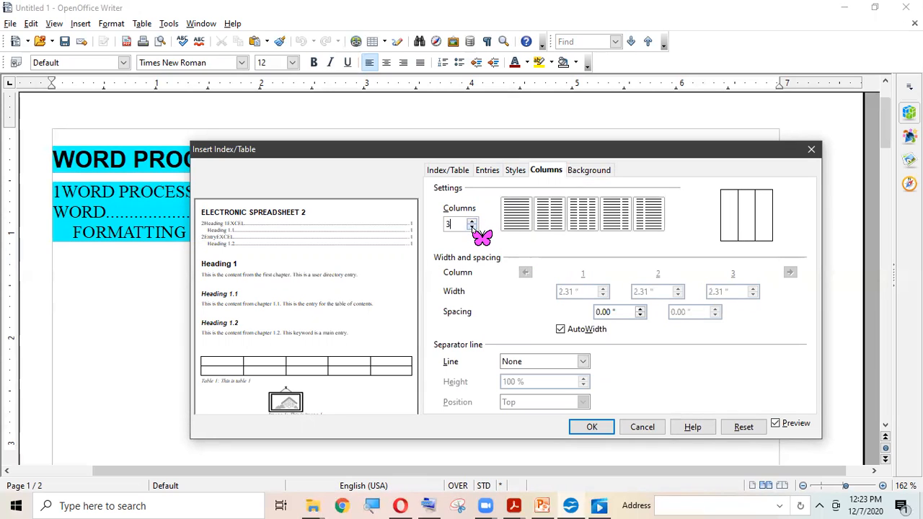
{"action": "left_click", "coordinate": [472, 227]}
{"action": "left_click", "coordinate": [472, 227]}
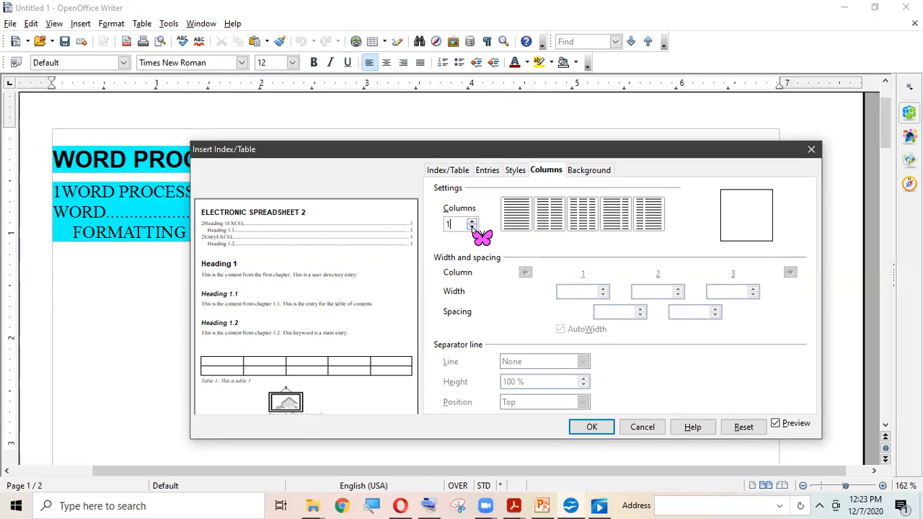
Give the new table of contents two equal columns and a Yellow 2 background, and insert it into the document.
{"action": "left_click", "coordinate": [550, 223]}
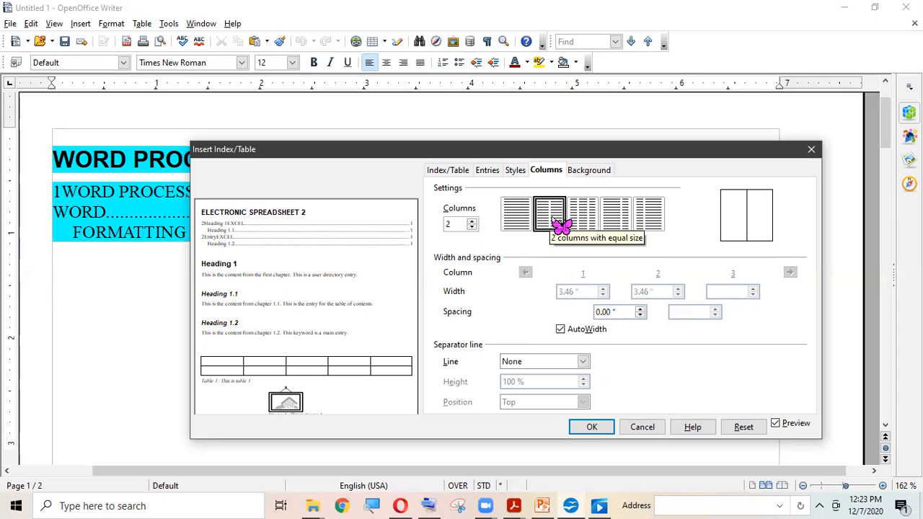
{"action": "left_click", "coordinate": [586, 171]}
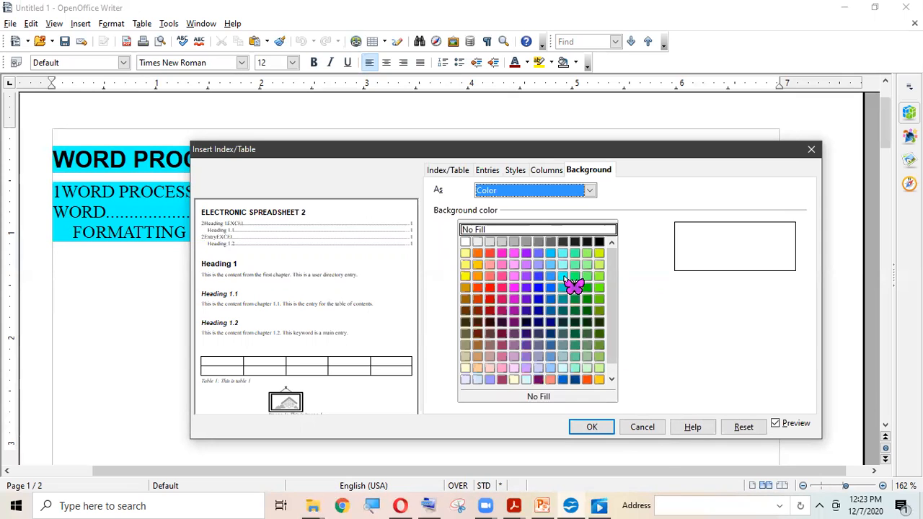
{"action": "left_click", "coordinate": [466, 276]}
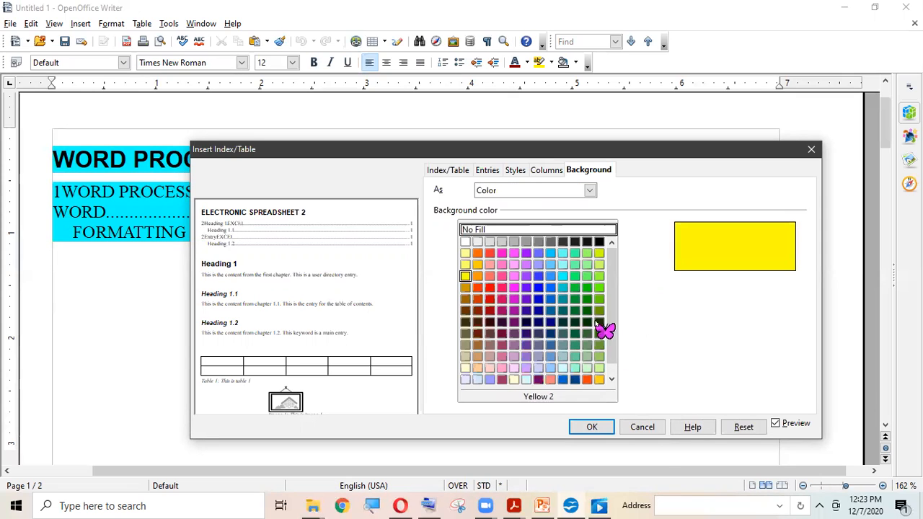
{"action": "left_click", "coordinate": [593, 427]}
{"action": "left_click", "coordinate": [355, 311]}
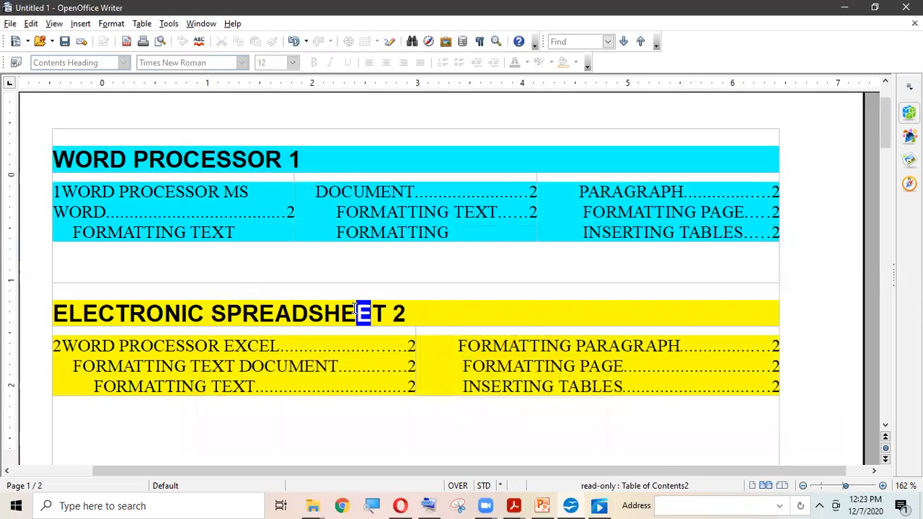
{"action": "left_click", "coordinate": [672, 385]}
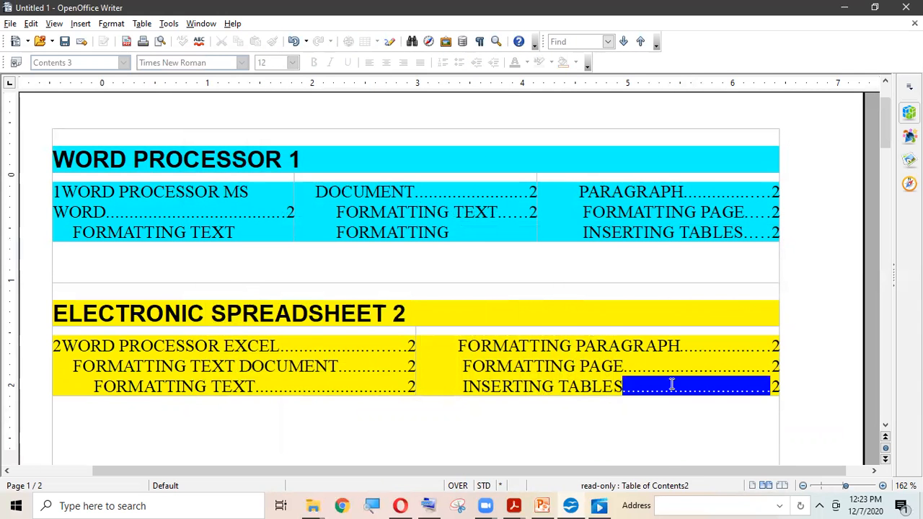